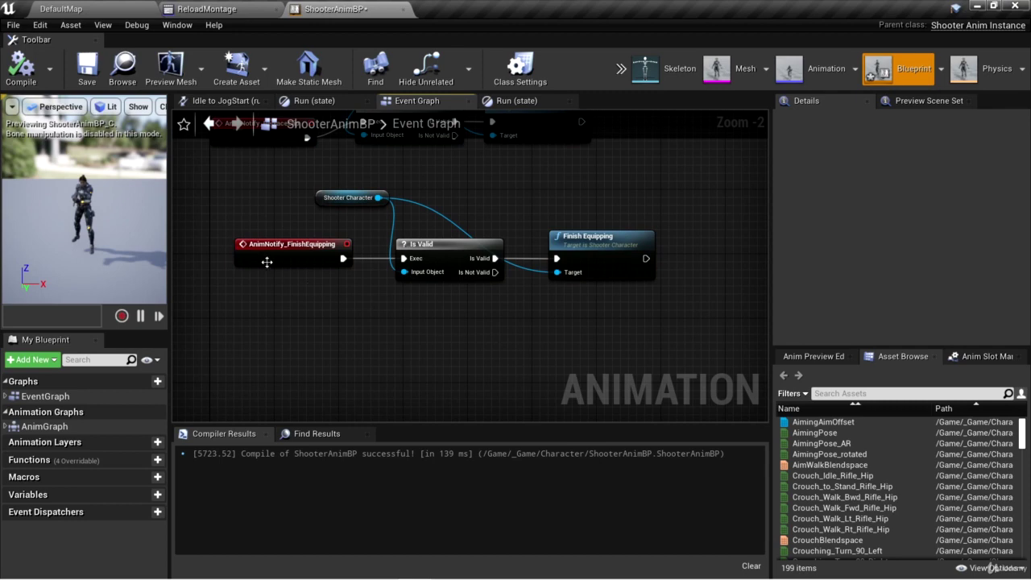
# Review the AnimNotify_FinishEquipping event in ShooterAnimBP and the ReloadMontage editor.
pyautogui.click(275, 257)
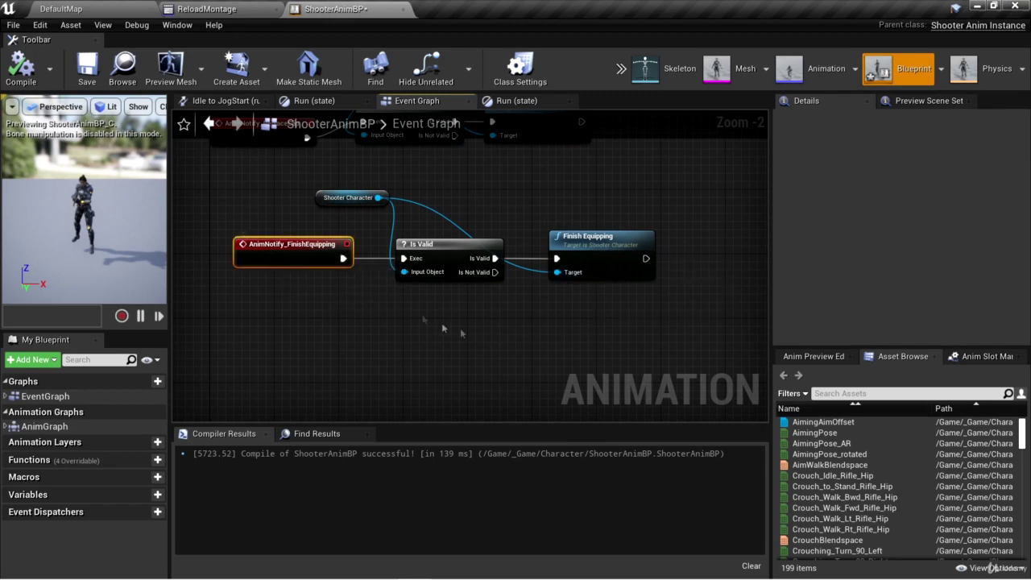
pyautogui.click(224, 8)
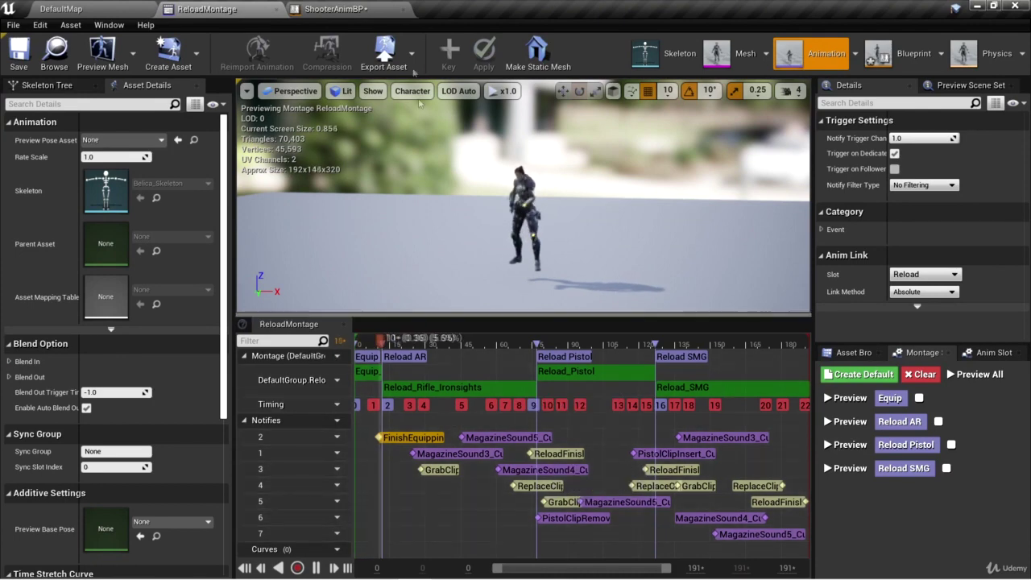
pyautogui.click(339, 9)
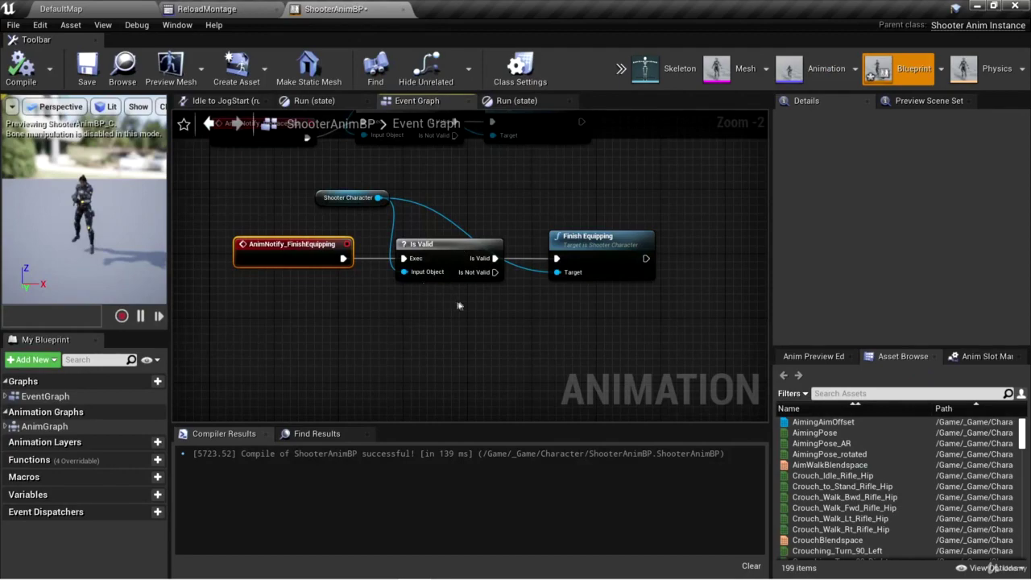
pyautogui.moveTo(460, 305); pyautogui.dragTo(471, 348, button='right')
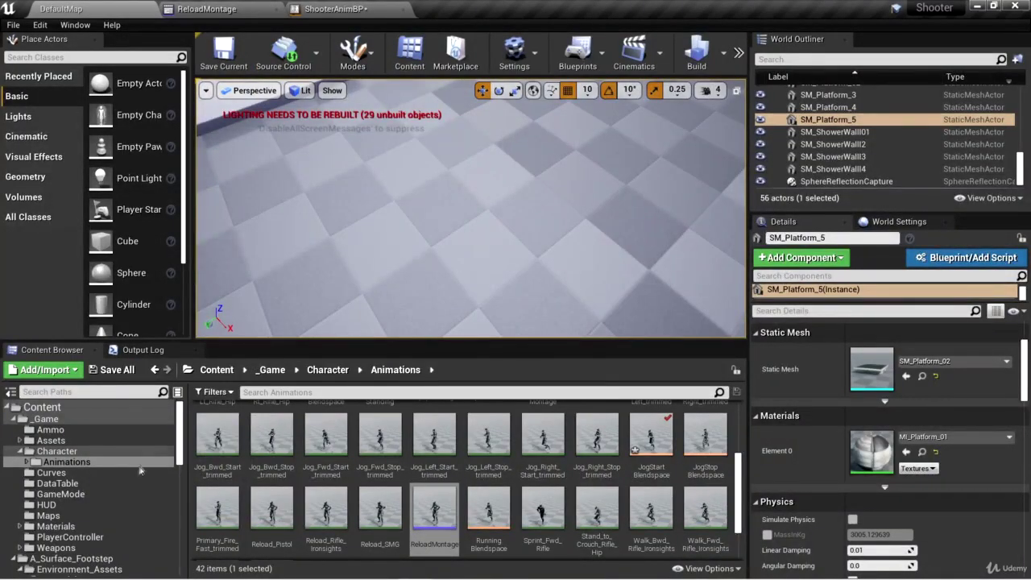
# Create a folder named 'AnimNotifies' inside _Game.
pyautogui.click(49, 422)
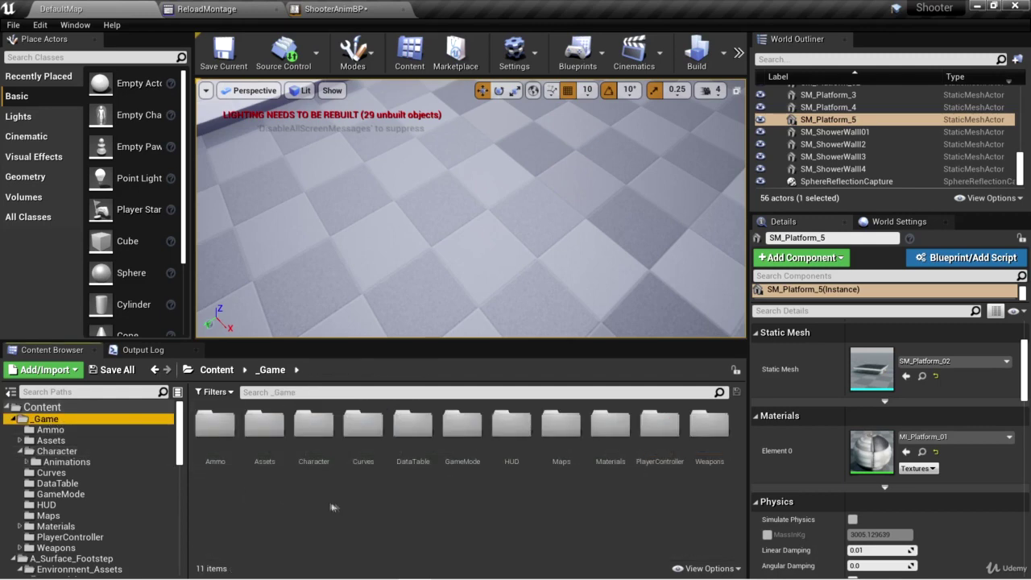
pyautogui.rightClick(439, 497)
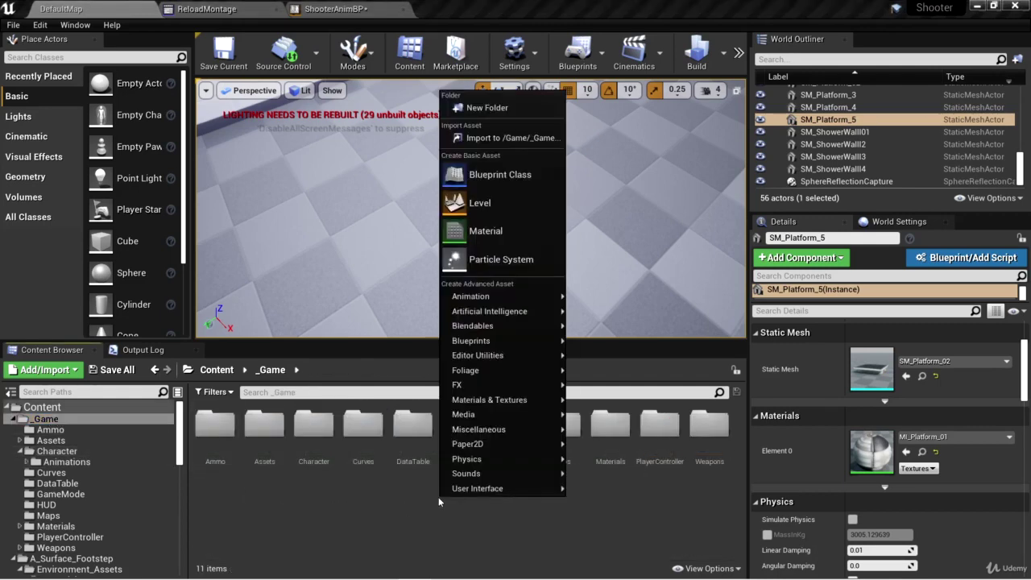
pyautogui.click(483, 107)
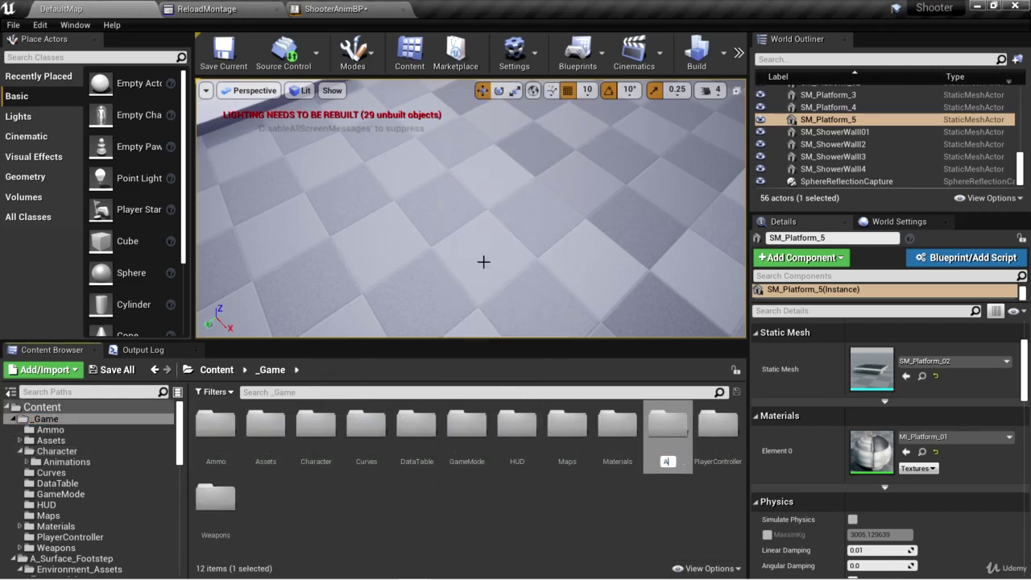
pyautogui.write('AnimNotifies')
pyautogui.press('Return')
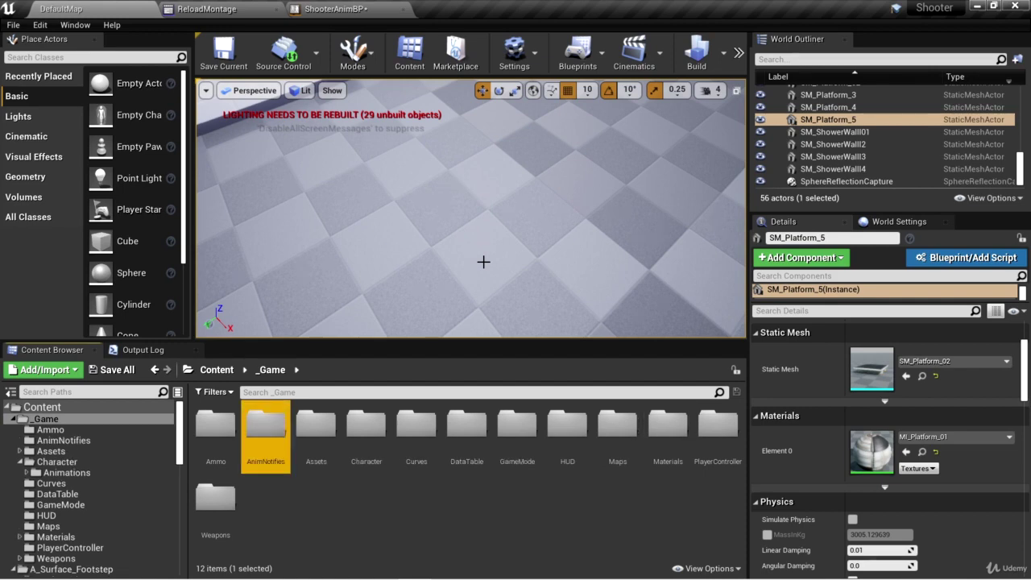
# In AnimNotifies, create a Blueprint class based on AnimNotify named 'FootstepsNotify'.
pyautogui.doubleClick(250, 425)
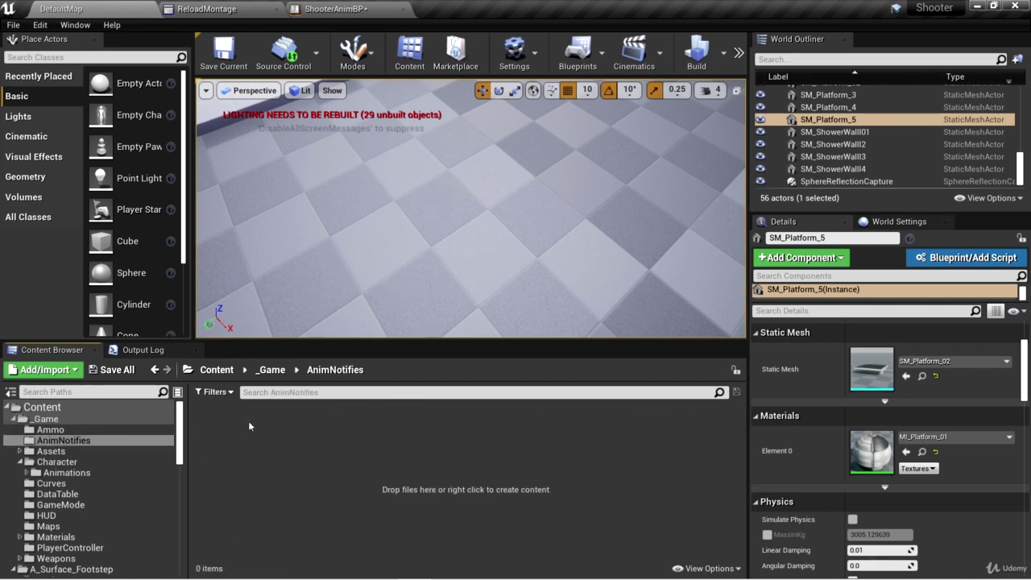
pyautogui.rightClick(309, 431)
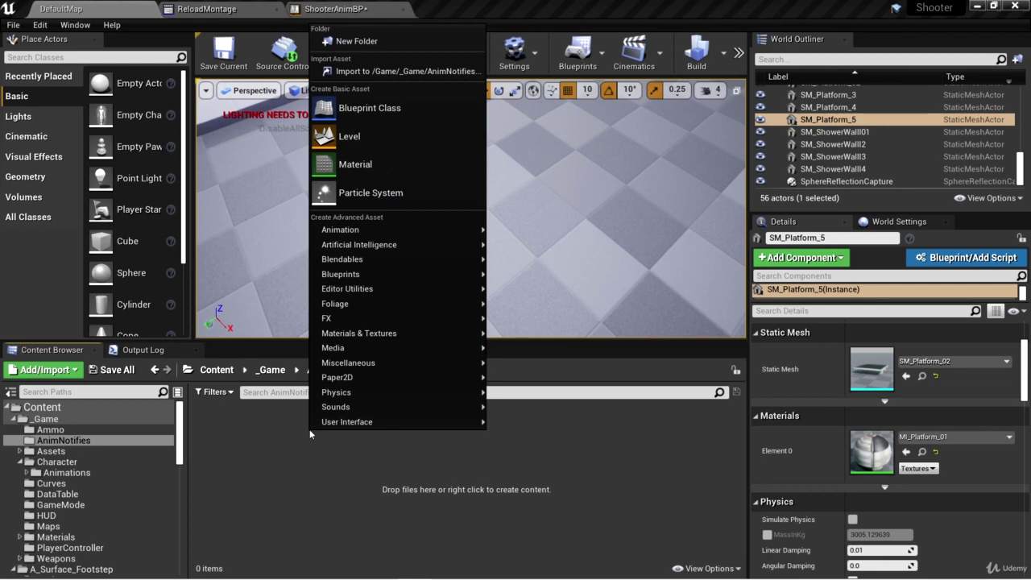
pyautogui.click(379, 107)
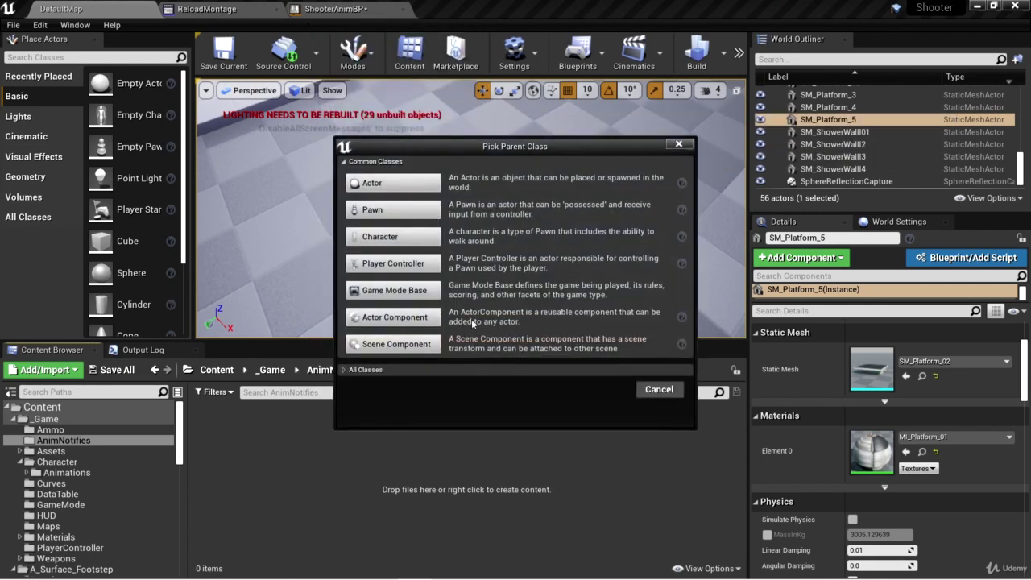
pyautogui.click(344, 370)
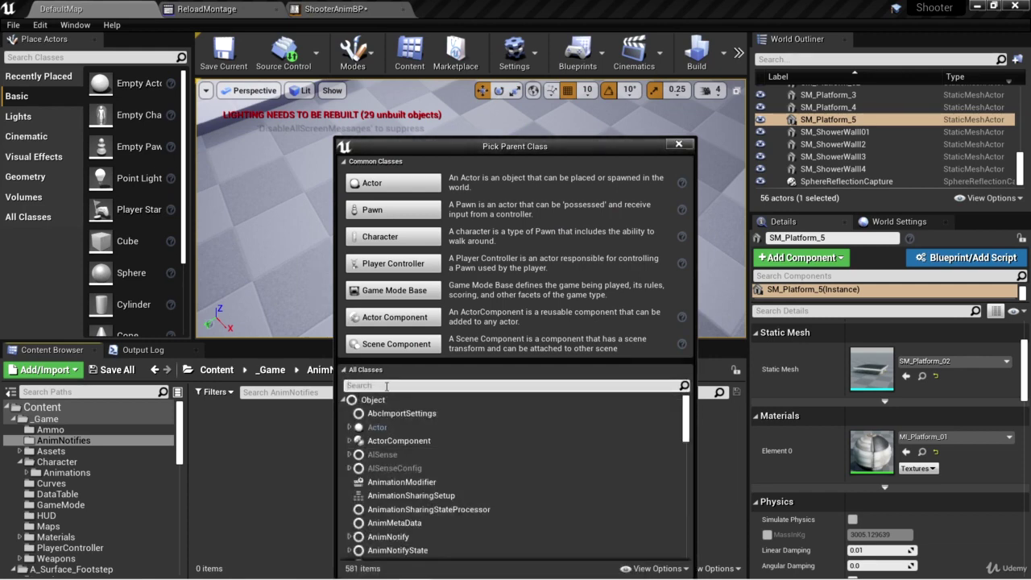
pyautogui.write('animnotif')
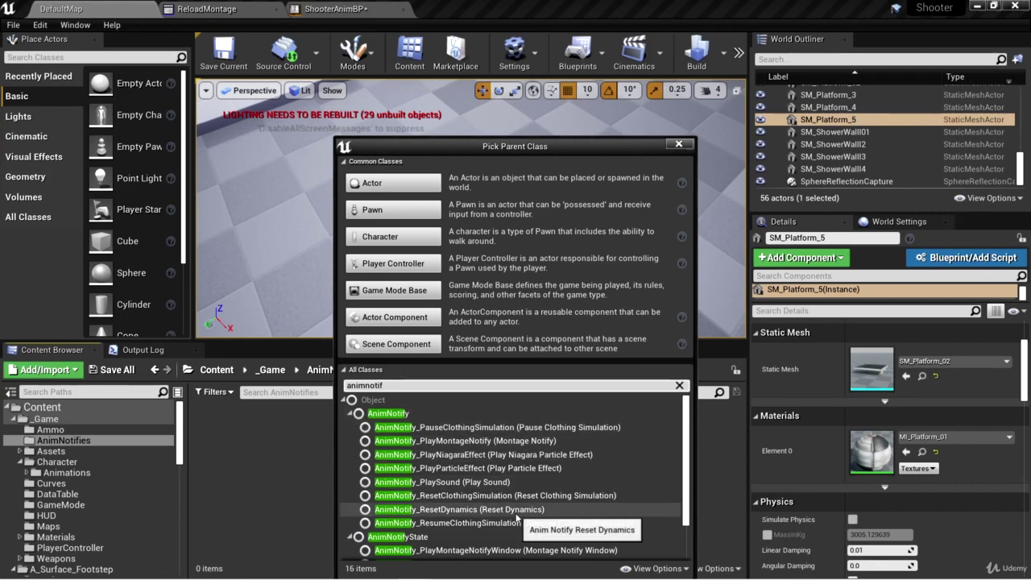
pyautogui.click(404, 414)
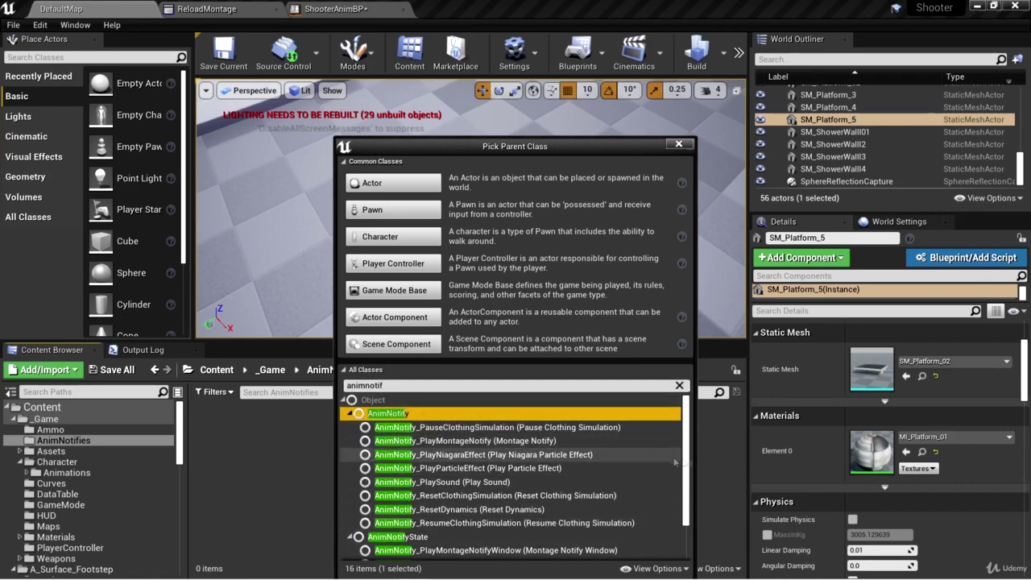
pyautogui.click(349, 414)
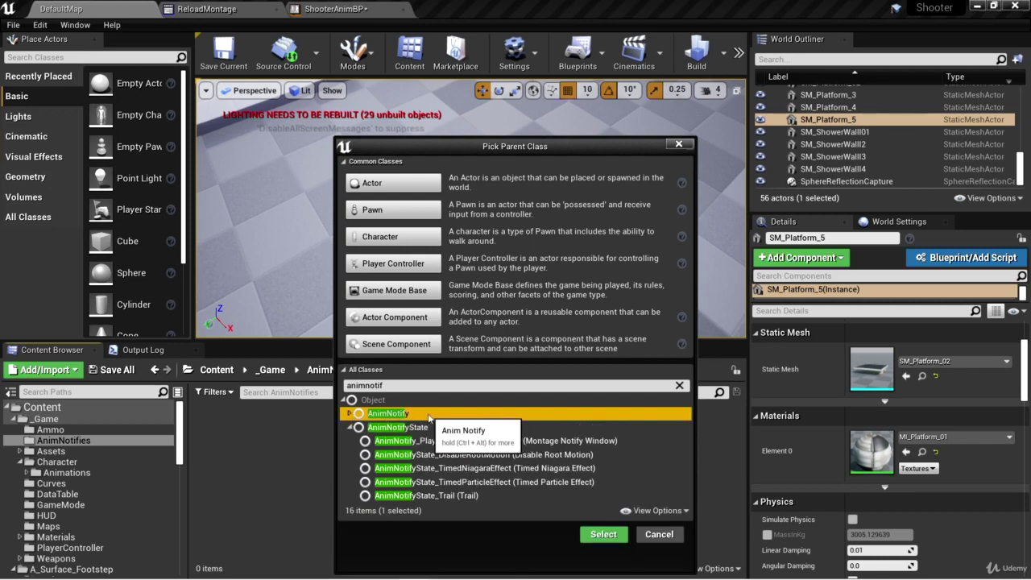
pyautogui.click(603, 534)
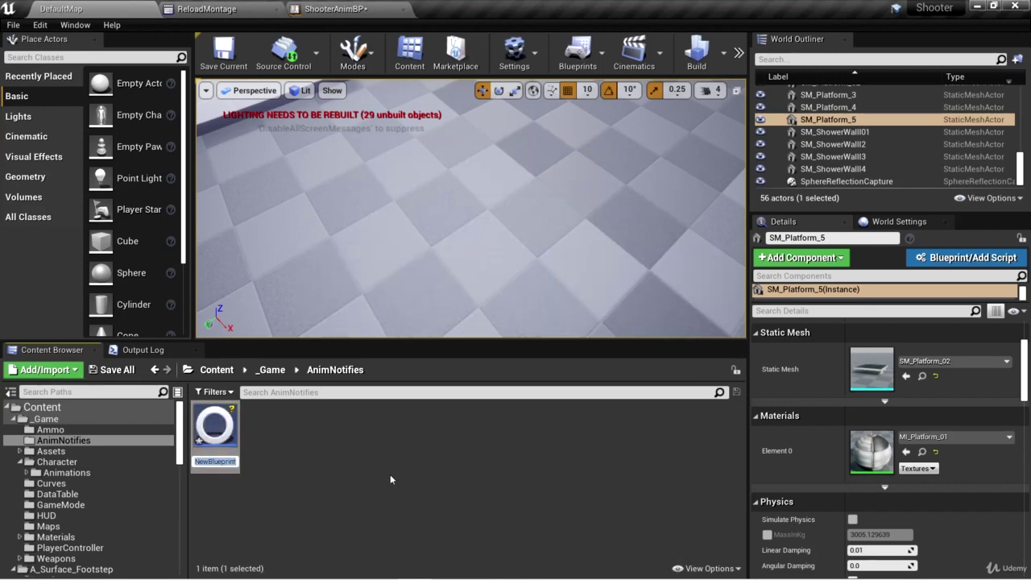
pyautogui.write('FootstepsNotify')
pyautogui.press('Return')
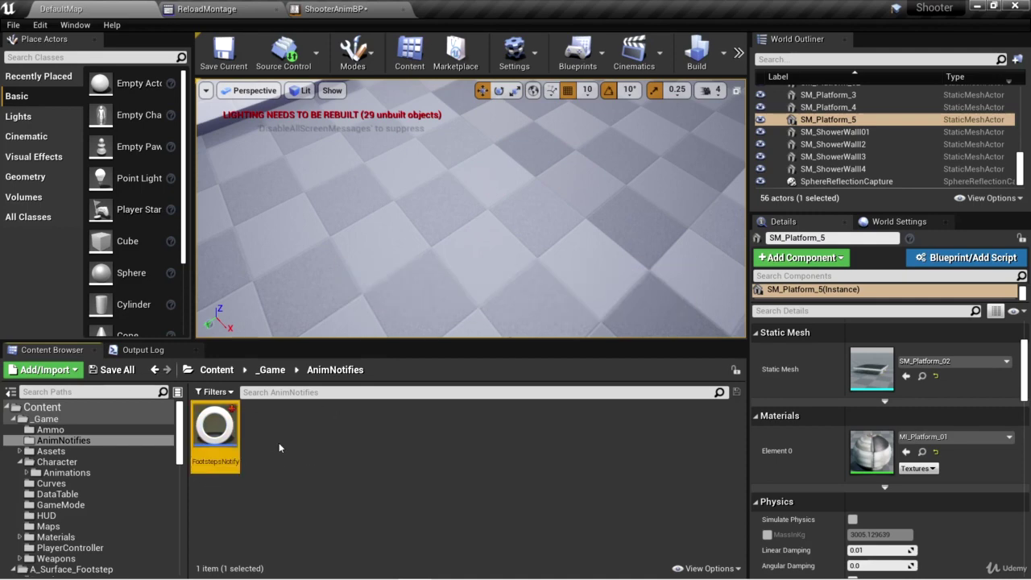
# Open RunningBlendspace from the Run state, then open Jog_Fwd via a 'jog_fwd' asset search.
pyautogui.click(339, 7)
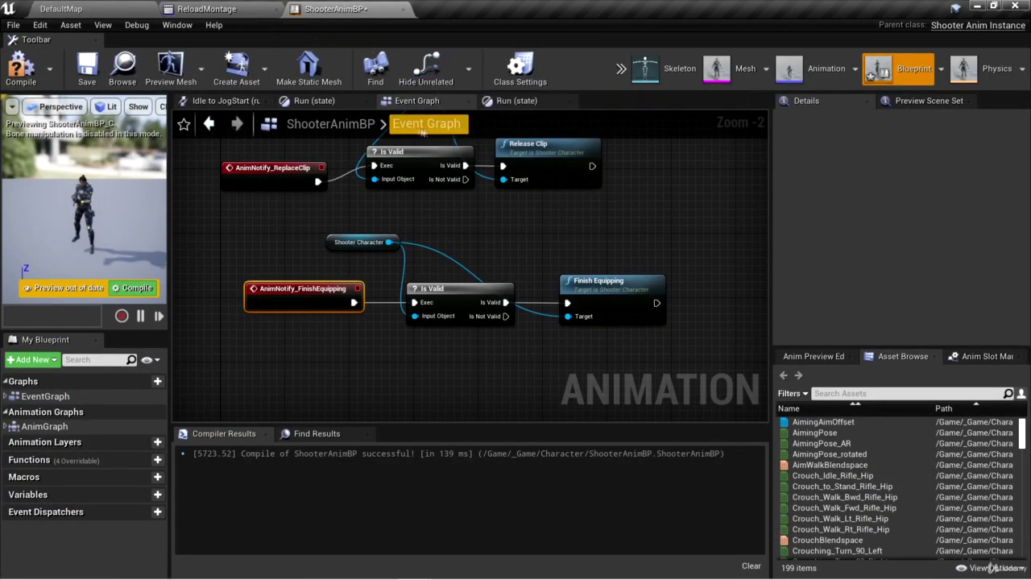
pyautogui.click(517, 101)
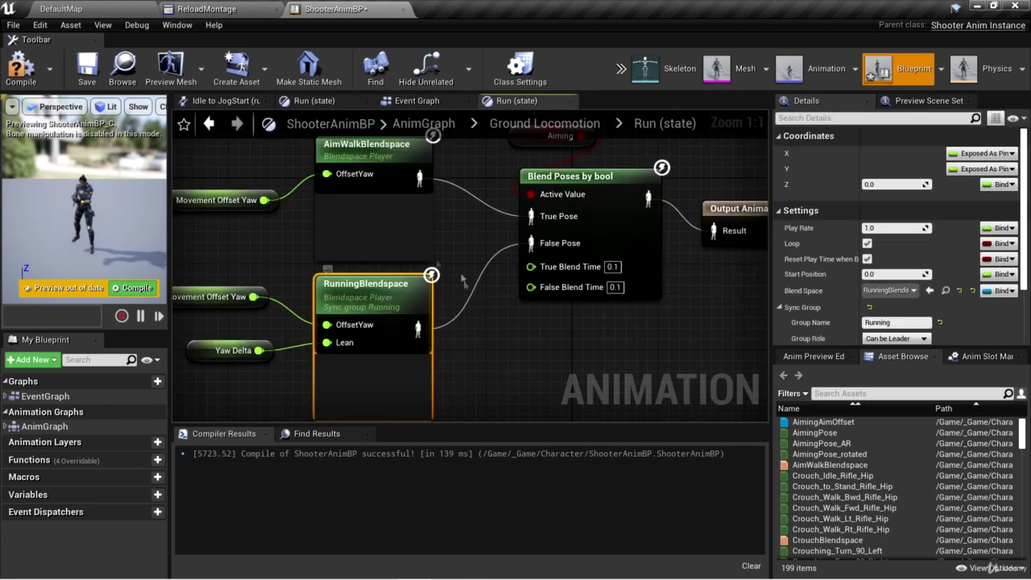
pyautogui.doubleClick(416, 299)
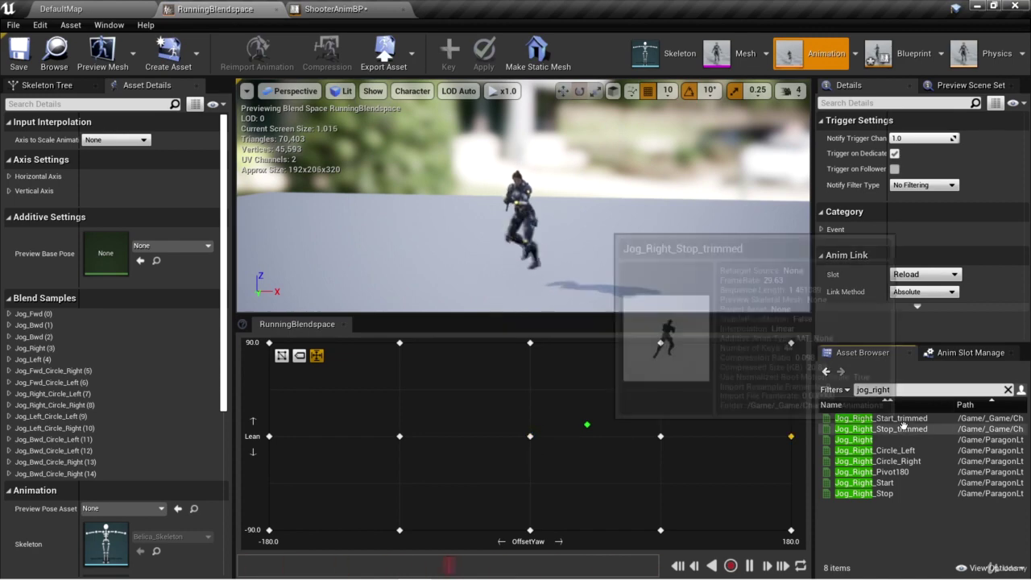
pyautogui.press('BackSpace')
pyautogui.press('BackSpace')
pyautogui.press('BackSpace')
pyautogui.press('BackSpace')
pyautogui.press('BackSpace')
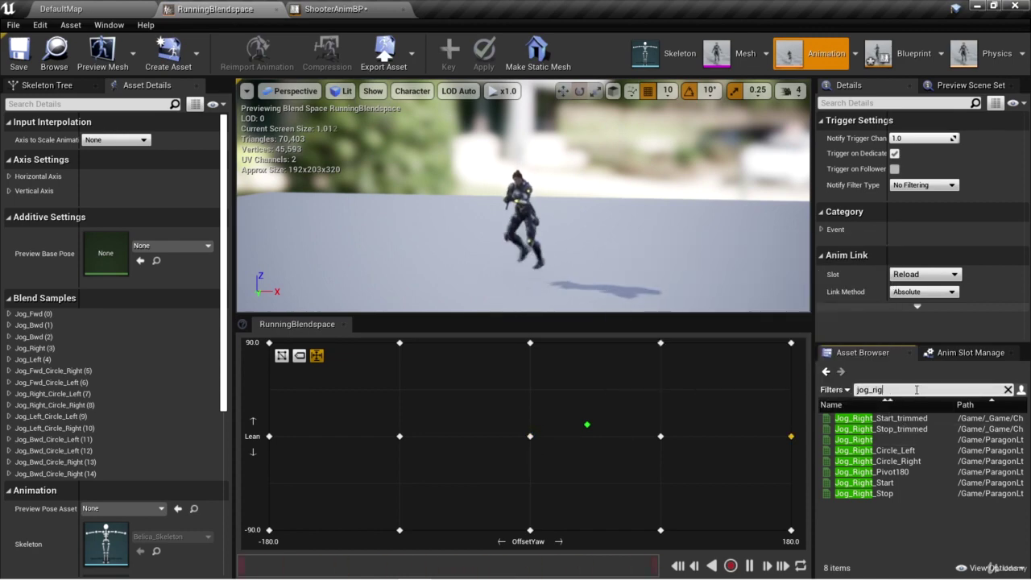
pyautogui.write('fwd')
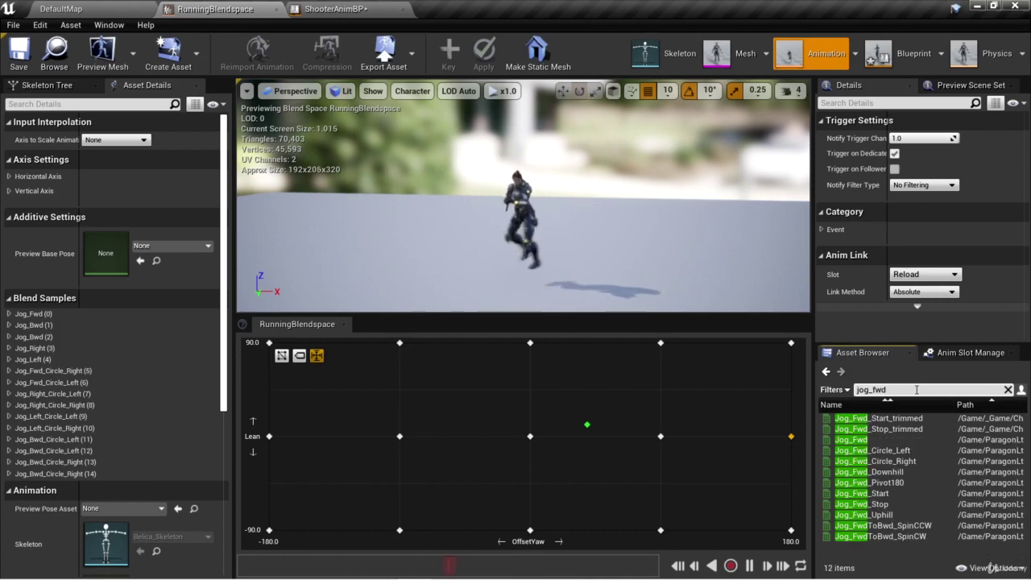
pyautogui.click(864, 440)
pyautogui.doubleClick(864, 440)
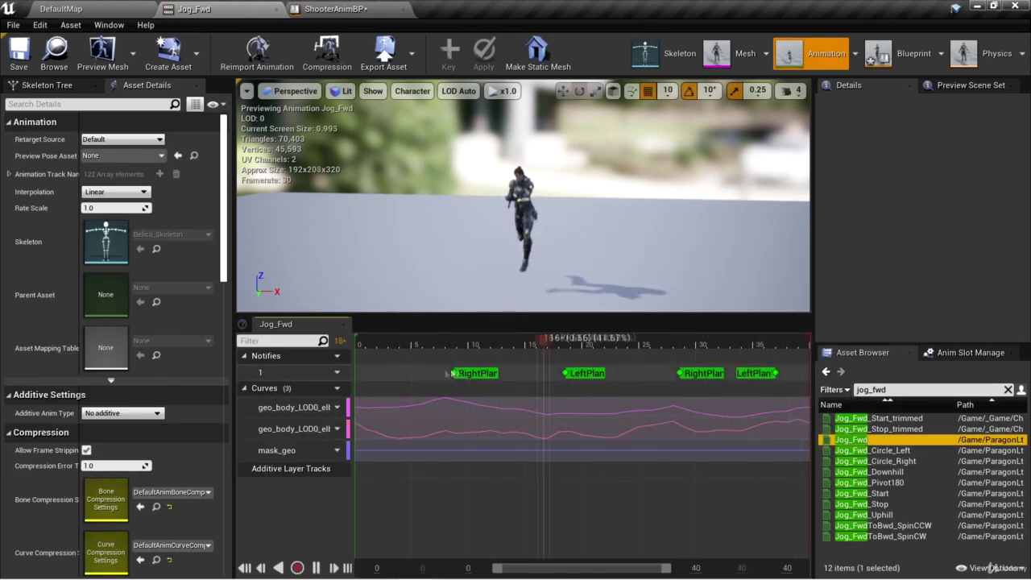
# Add a second notify track and place a FootstepsNotify notify on it at frame 9.
pyautogui.click(339, 373)
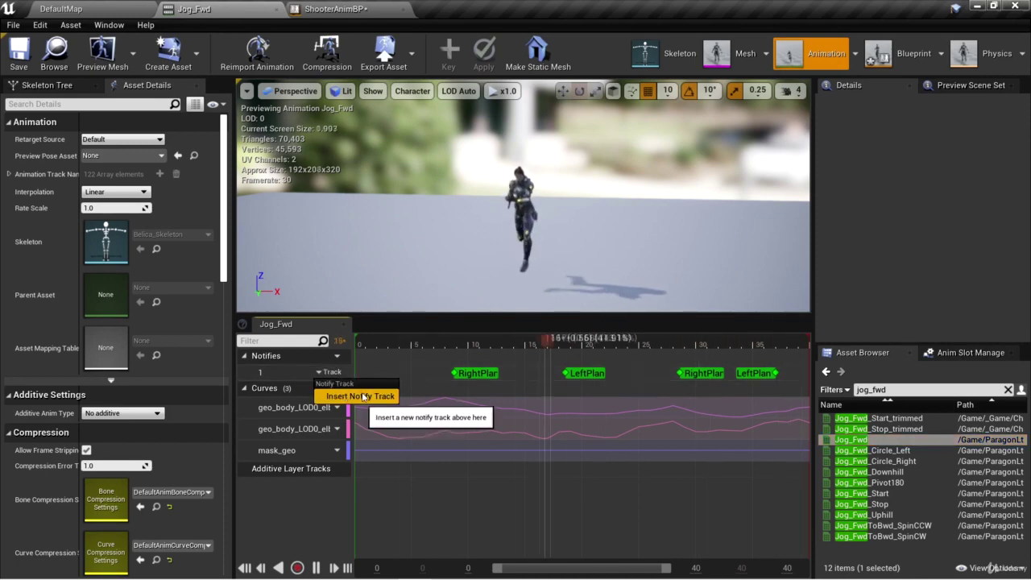
pyautogui.click(361, 396)
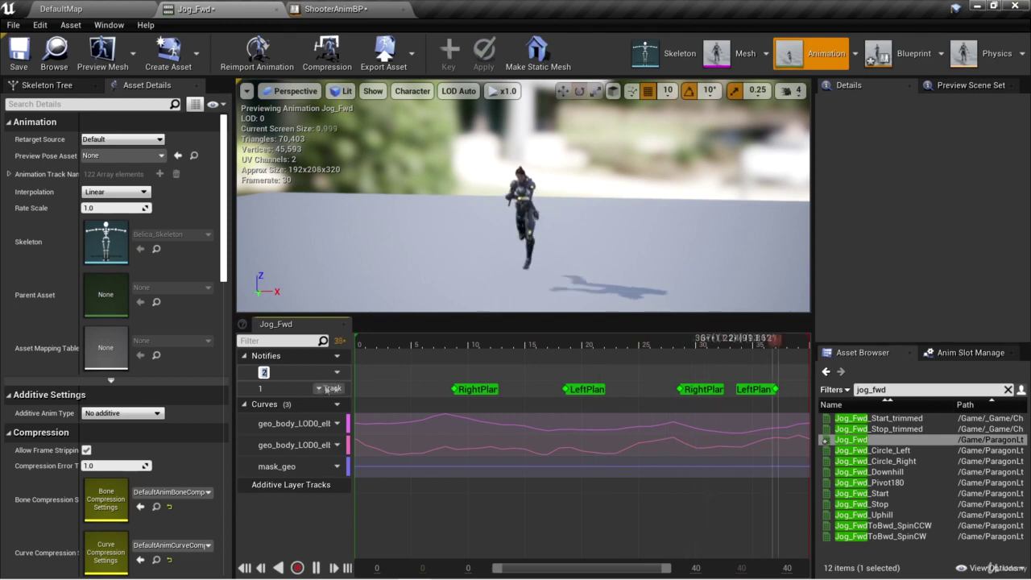
pyautogui.rightClick(454, 378)
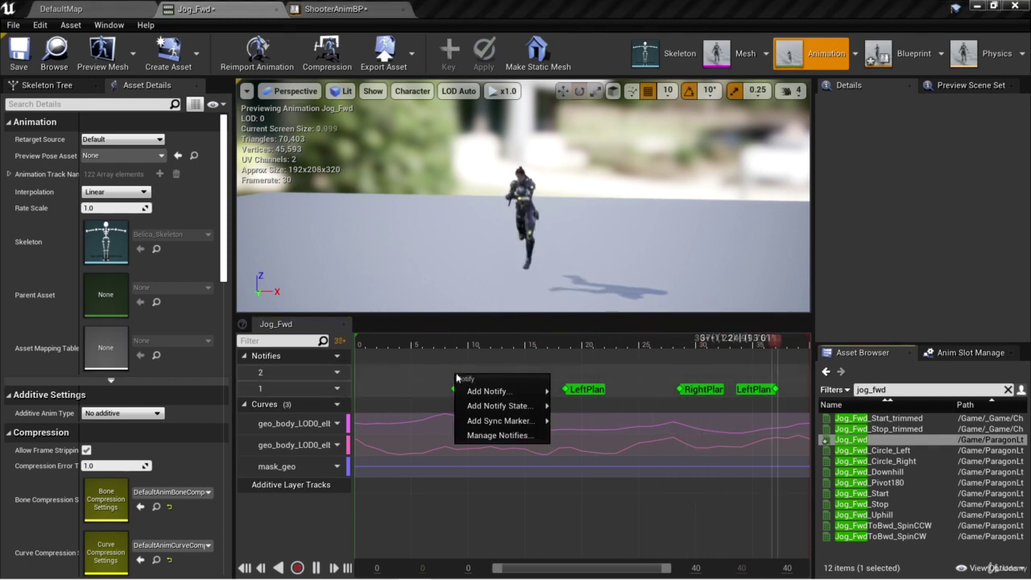
pyautogui.moveTo(481, 393)
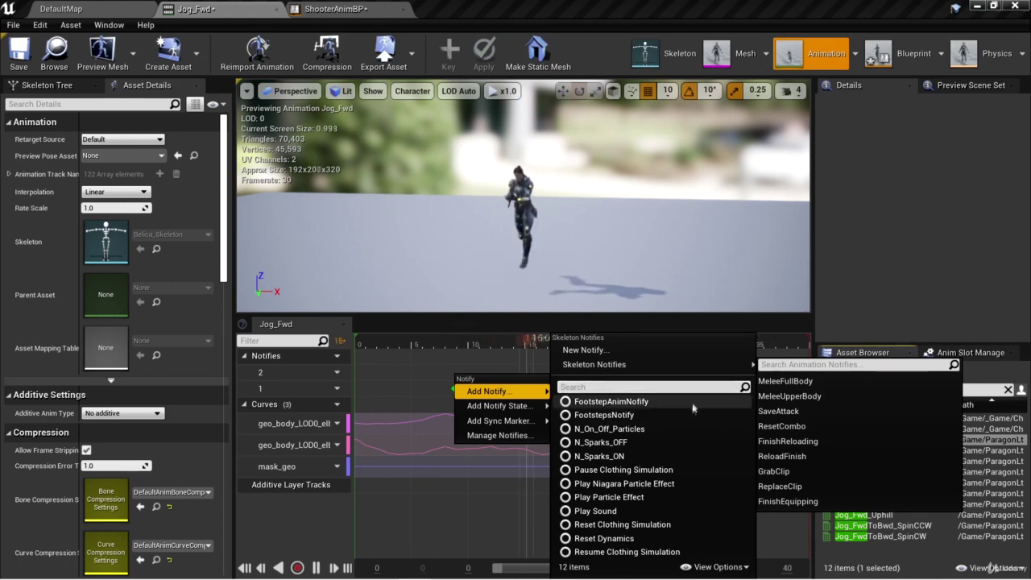
pyautogui.click(640, 416)
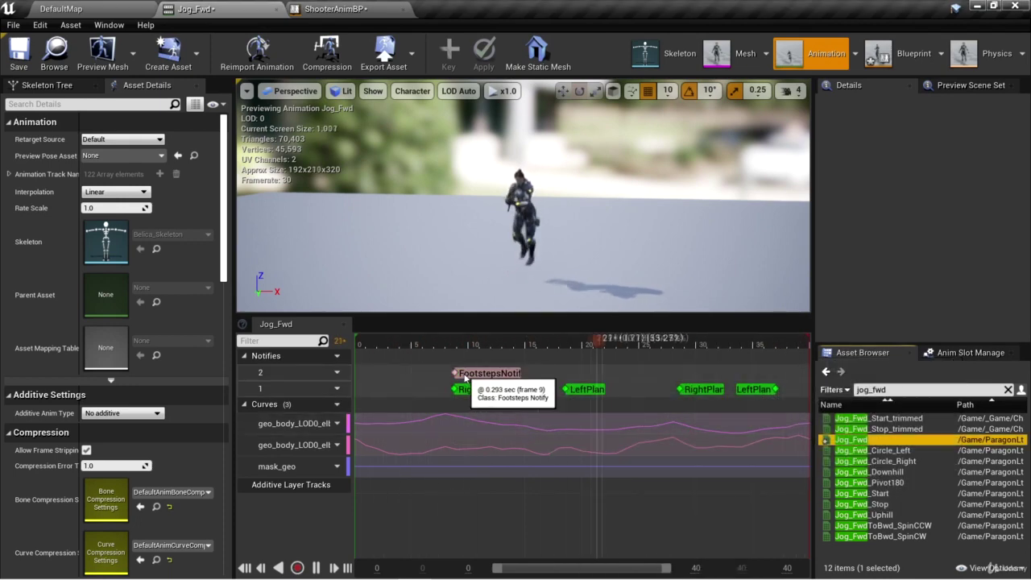
# Review the new notify's details and the FootstepsNotify blueprint, then return to Jog_Fwd.
pyautogui.click(468, 374)
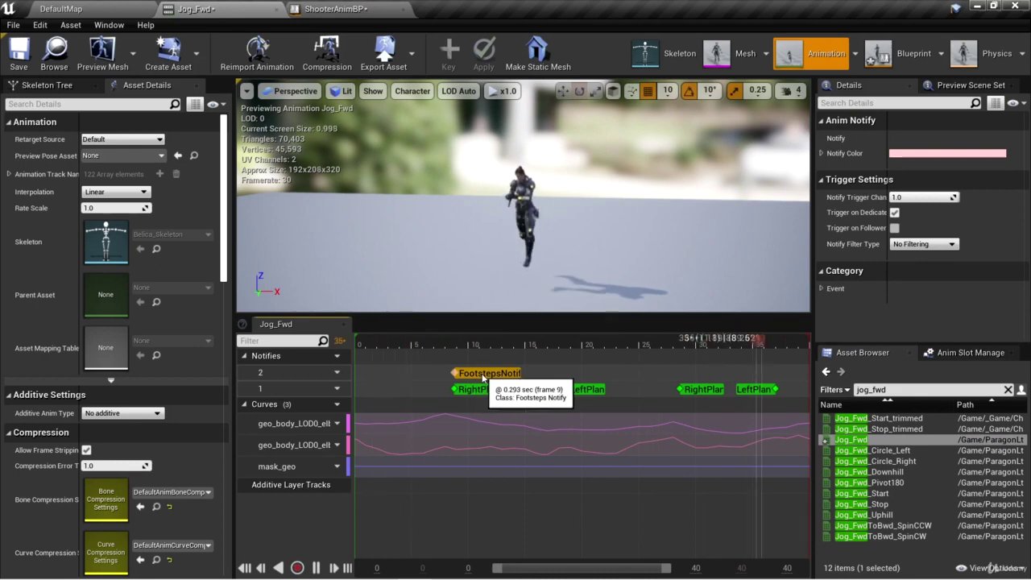
pyautogui.click(85, 7)
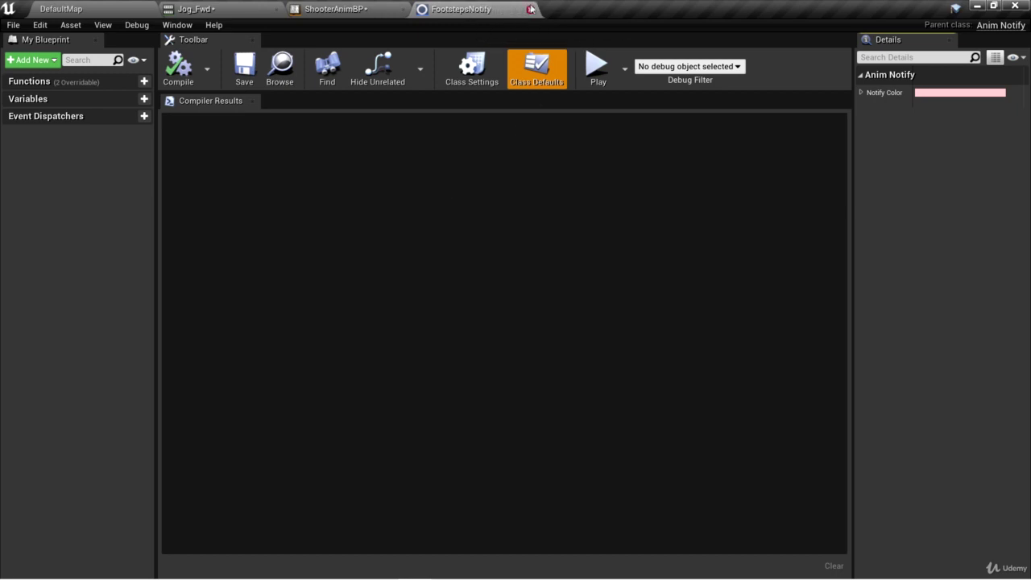
pyautogui.click(194, 9)
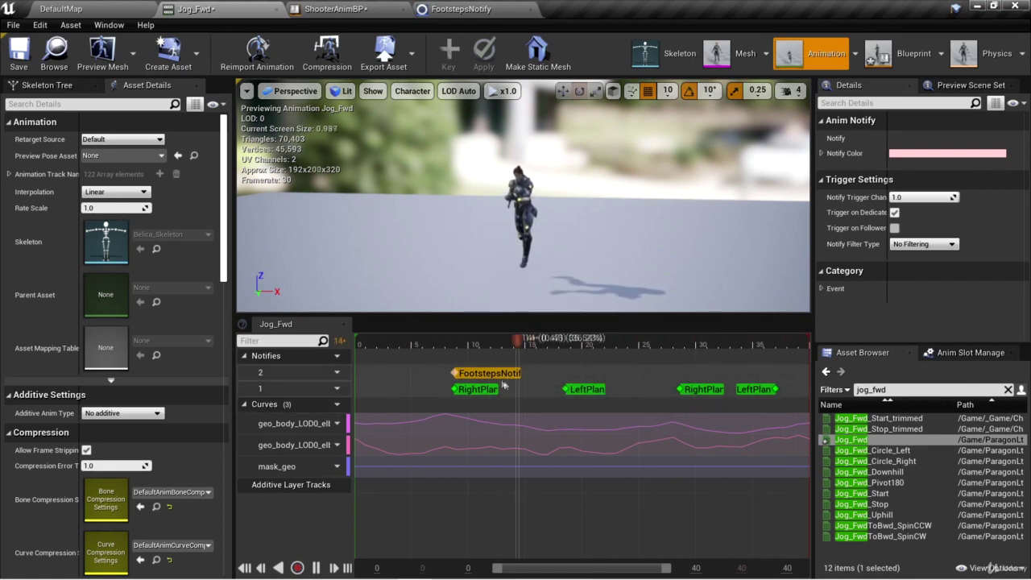
# Add FootstepsNotify notifies at frames 19 and 29 on track 2 and save Jog_Fwd.
pyautogui.rightClick(566, 376)
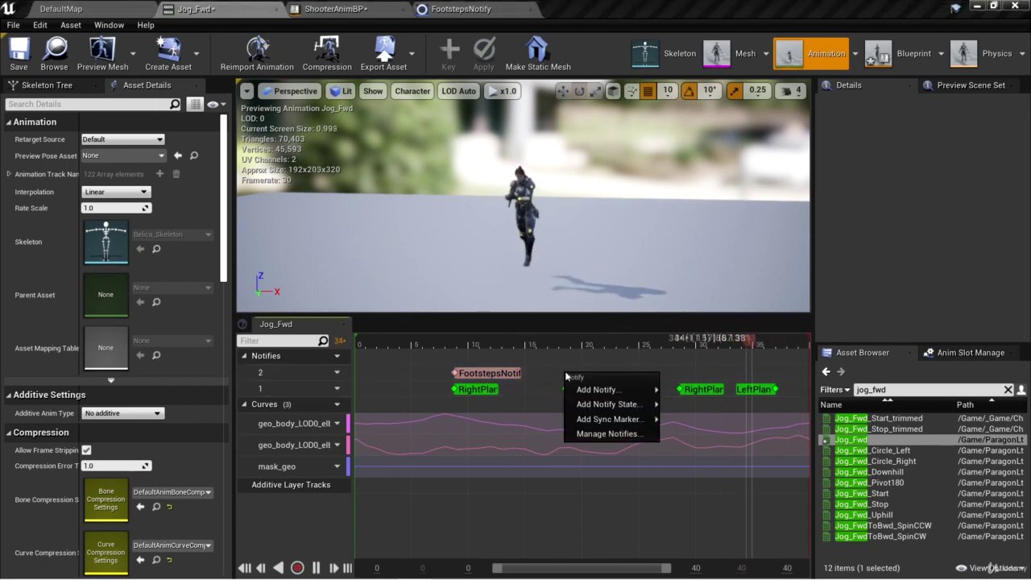
pyautogui.moveTo(586, 389)
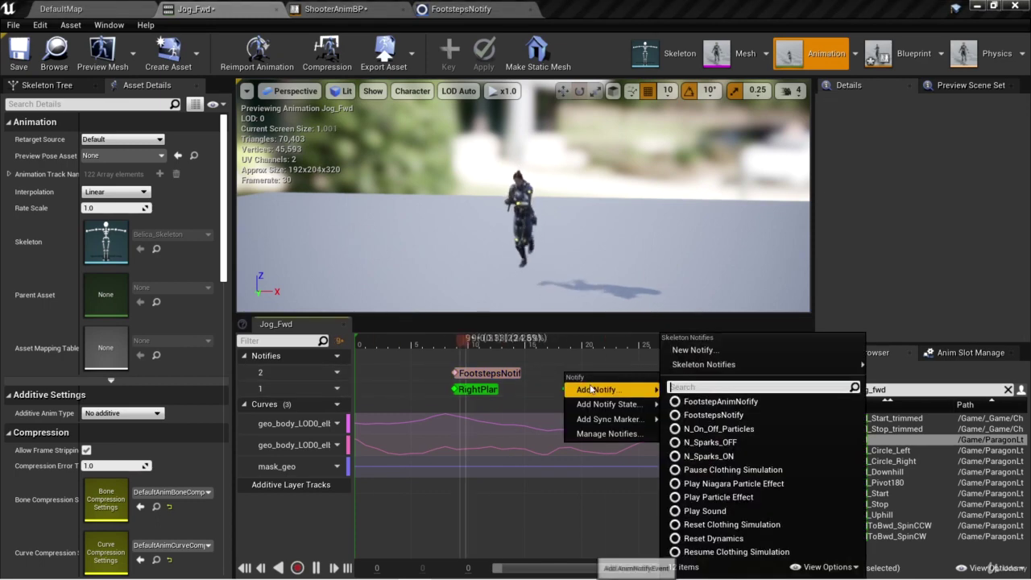
pyautogui.click(735, 416)
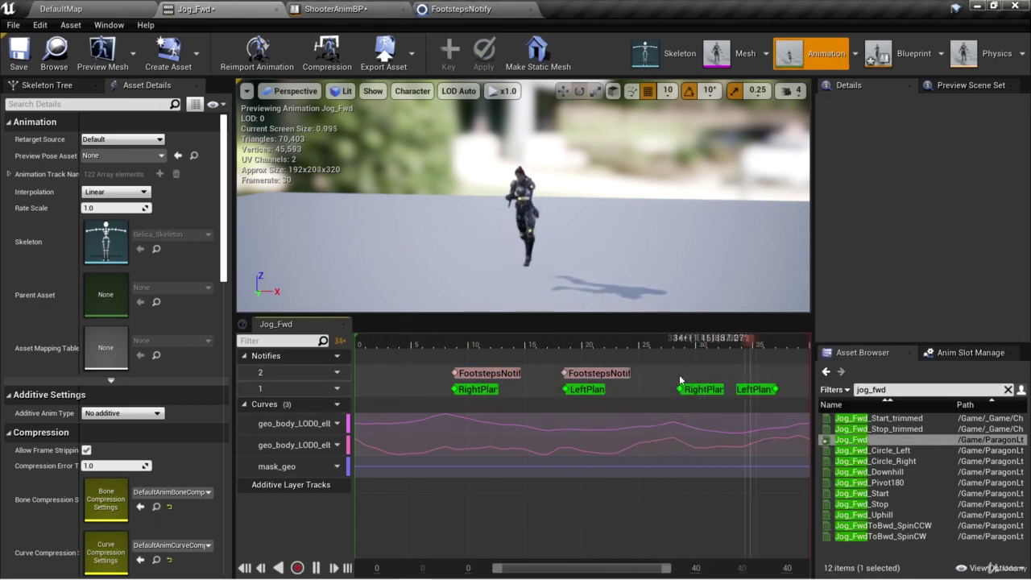
pyautogui.rightClick(681, 380)
pyautogui.moveTo(713, 389)
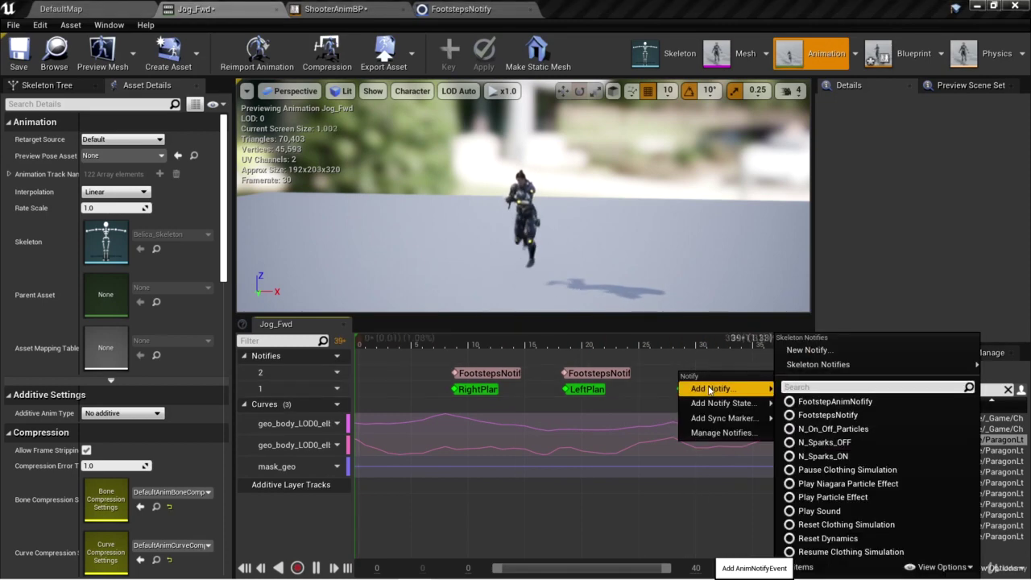
pyautogui.click(825, 402)
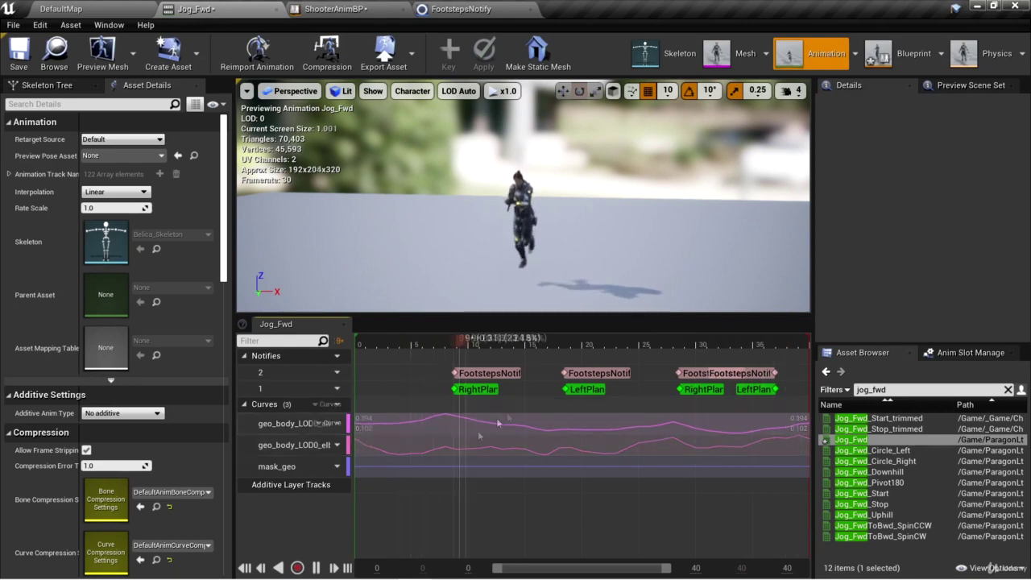
pyautogui.click(19, 52)
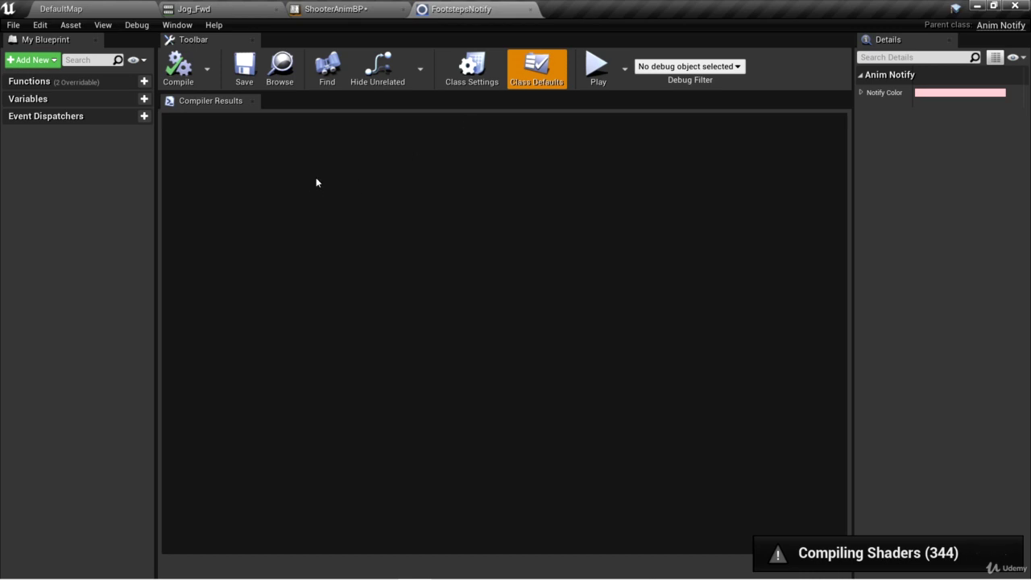
# Override the Received Notify function and move its entry node left.
pyautogui.moveTo(94, 86)
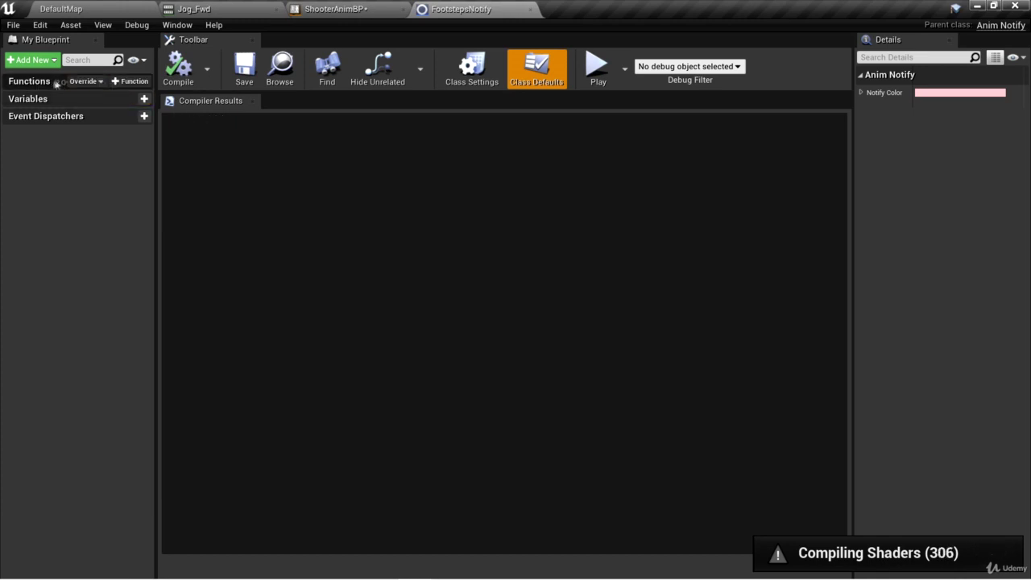
pyautogui.click(95, 83)
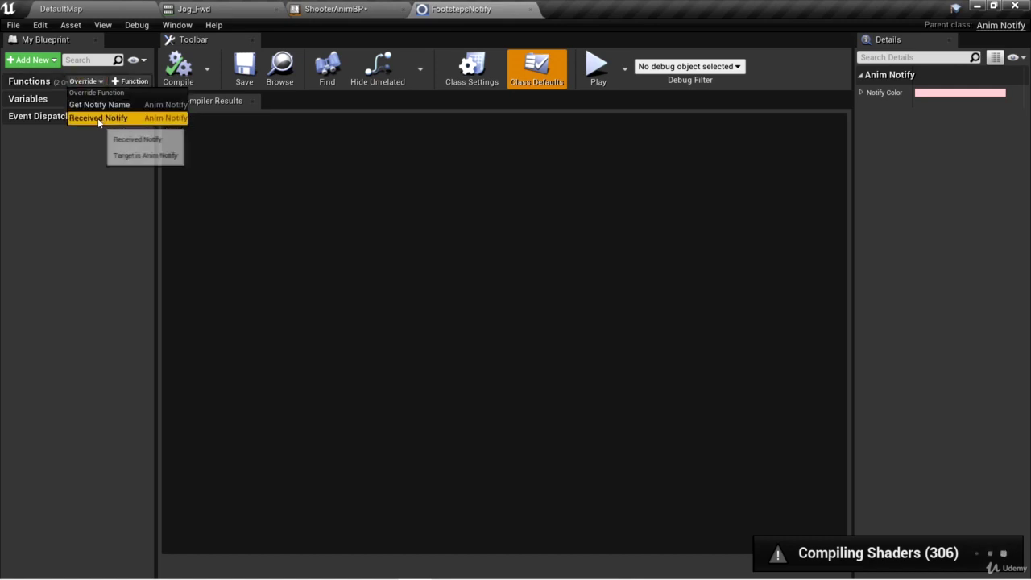
pyautogui.click(125, 121)
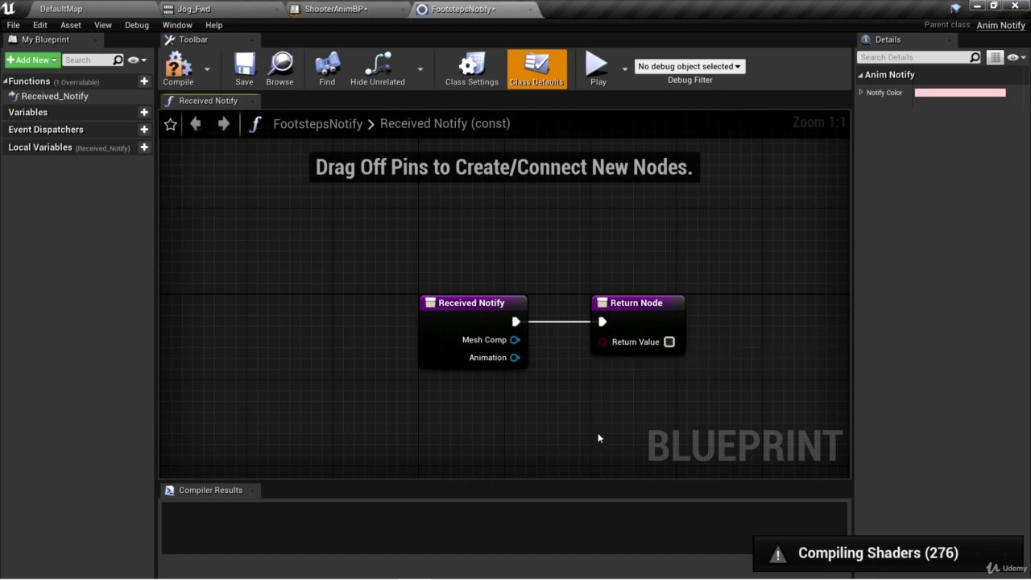
pyautogui.moveTo(465, 350); pyautogui.dragTo(291, 350)
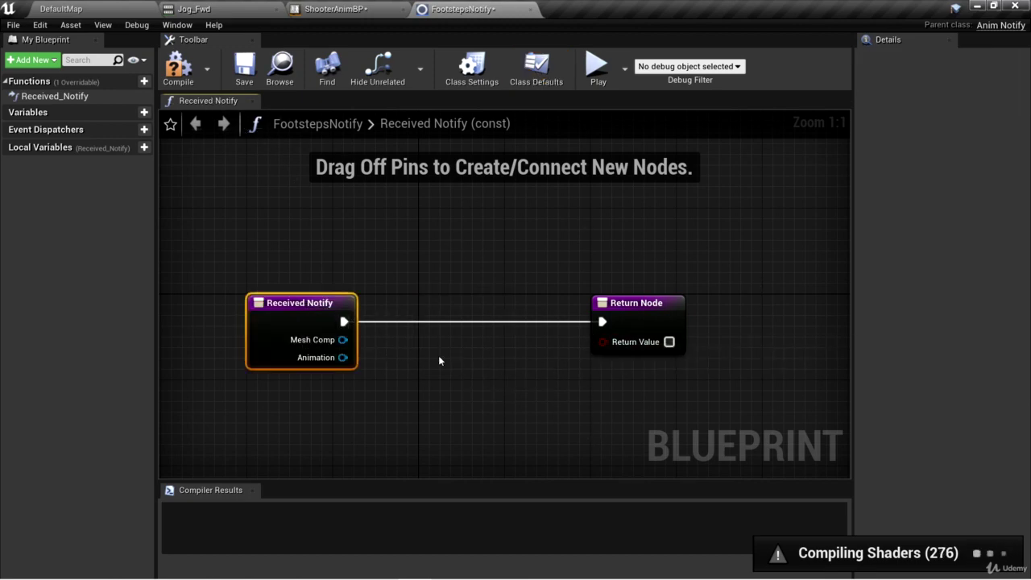
# Check the ShooterAnimBP graph and scrub the Jog_Fwd preview back to frame 7.
pyautogui.click(352, 10)
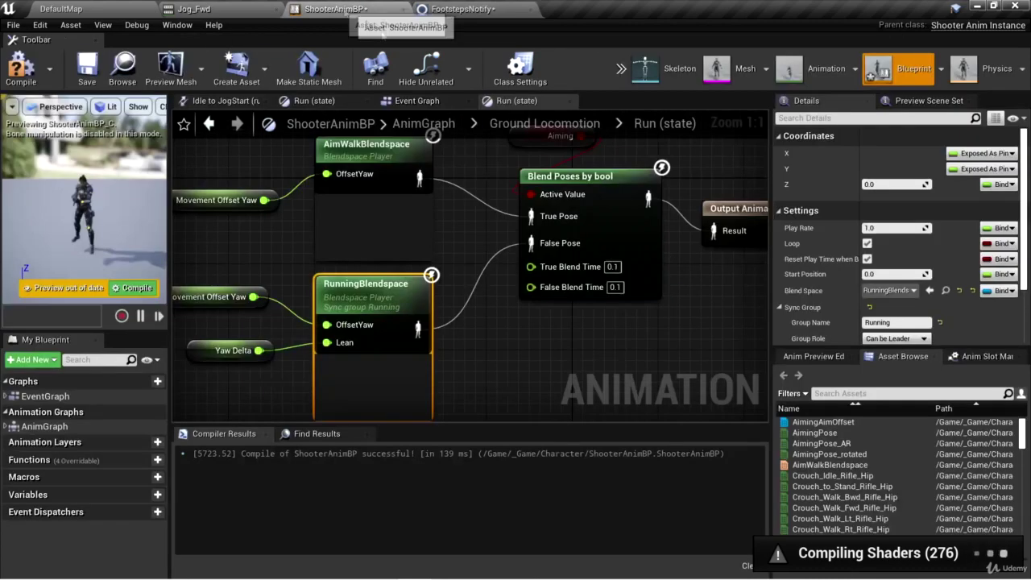
pyautogui.click(467, 9)
pyautogui.click(227, 10)
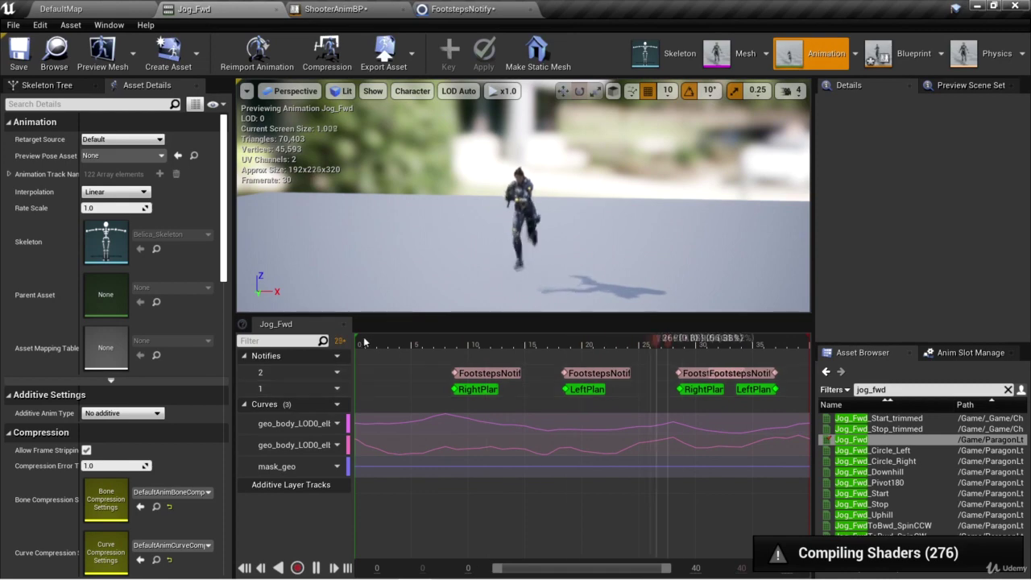
pyautogui.moveTo(364, 343); pyautogui.dragTo(454, 342)
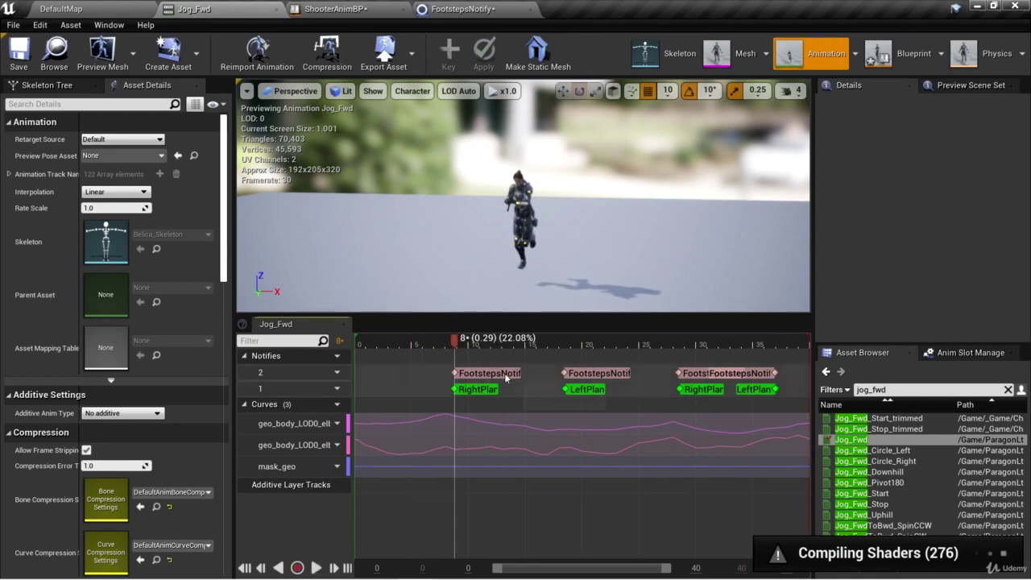
# In the FootstepsNotify graph, try the Mesh Comp and Animation pins, then move the Return Node right.
pyautogui.click(461, 10)
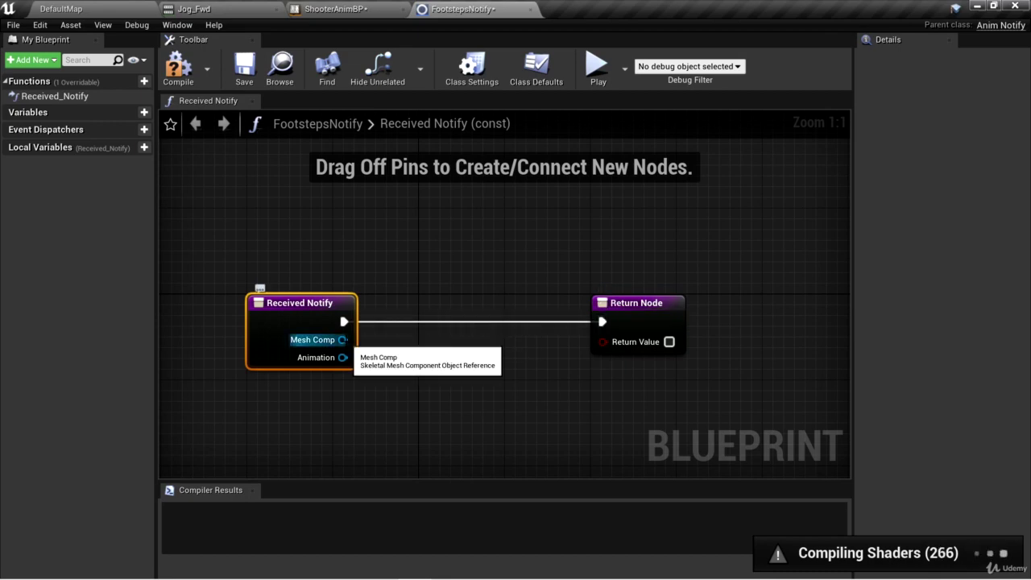
pyautogui.moveTo(343, 339); pyautogui.dragTo(428, 348)
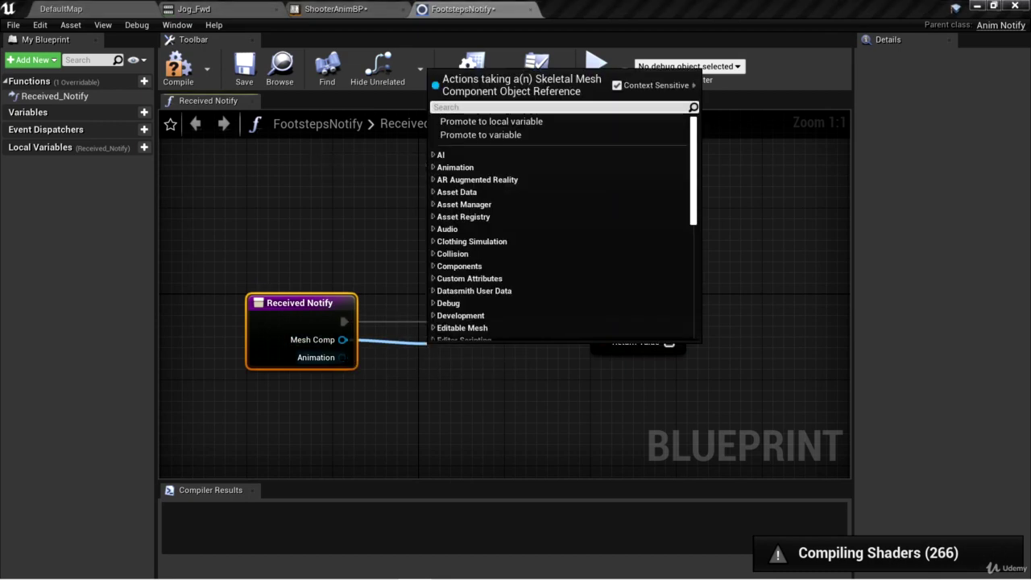
pyautogui.moveTo(342, 357); pyautogui.dragTo(414, 395)
pyautogui.click(390, 331)
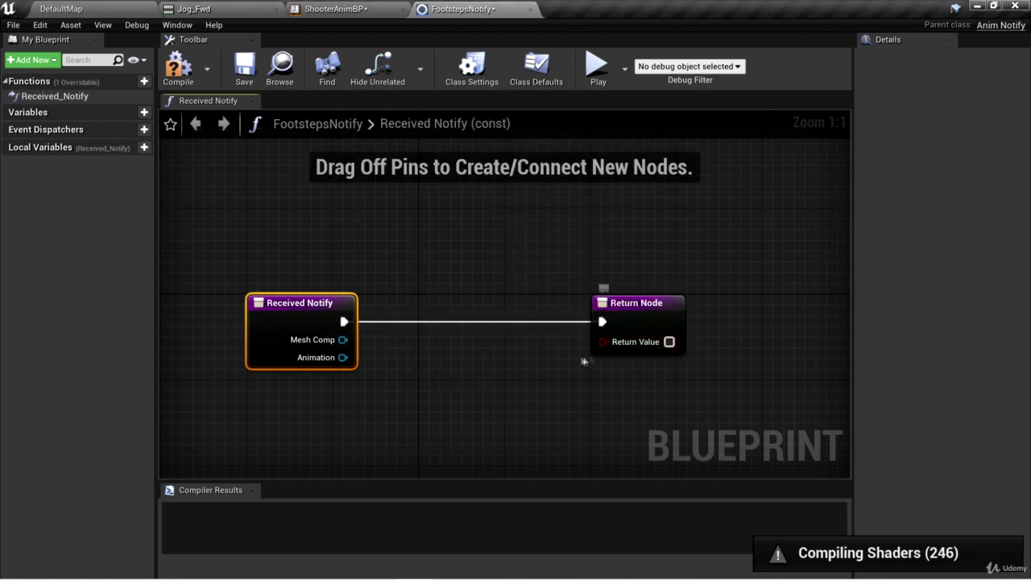
pyautogui.moveTo(645, 313); pyautogui.dragTo(806, 313)
pyautogui.moveTo(620, 386); pyautogui.dragTo(582, 352, button='right')
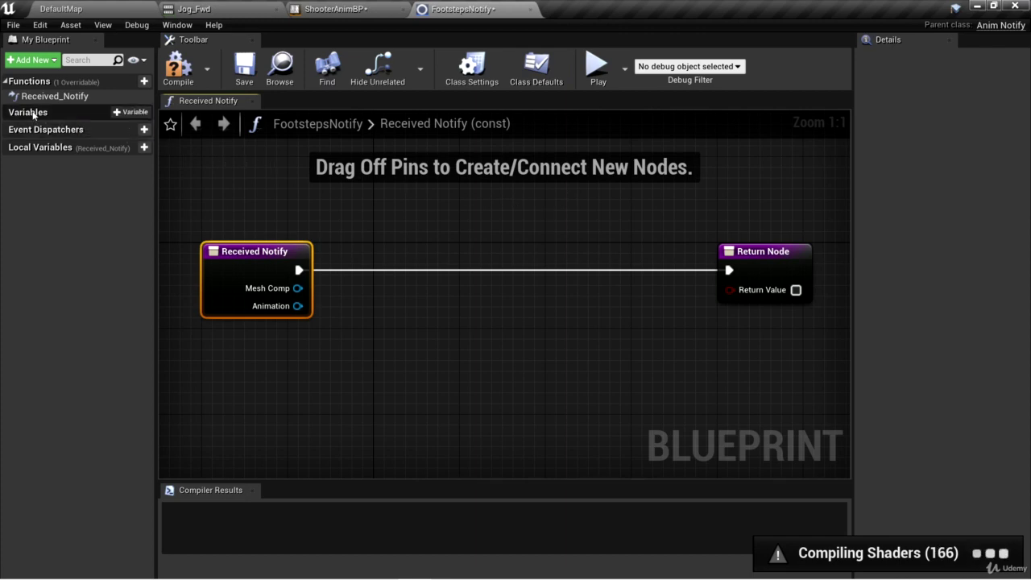
# Add an instance-editable BoneName variable of type Name to FootstepsNotify and compile it.
pyautogui.click(129, 112)
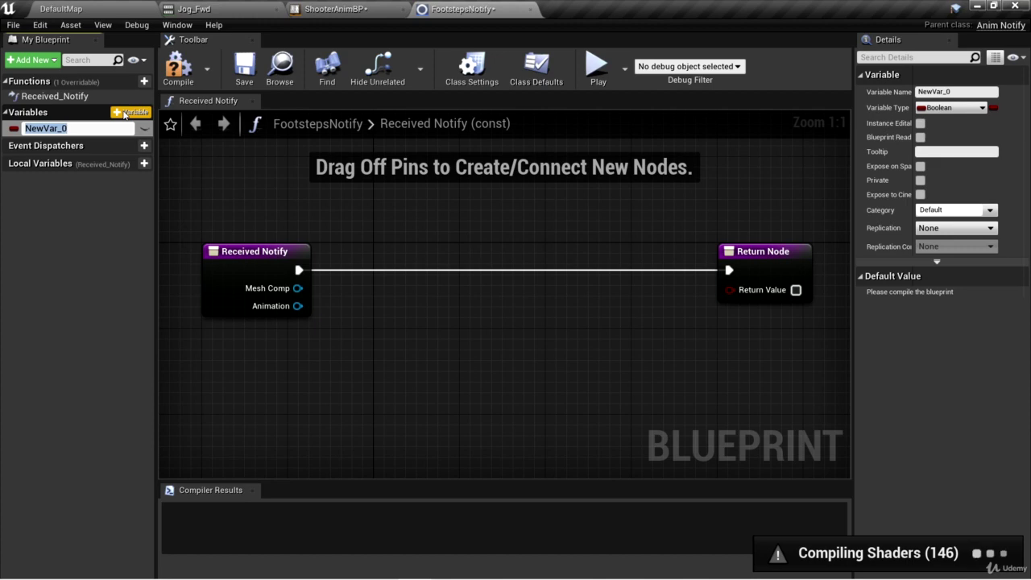
pyautogui.write('Name')
pyautogui.press('Return')
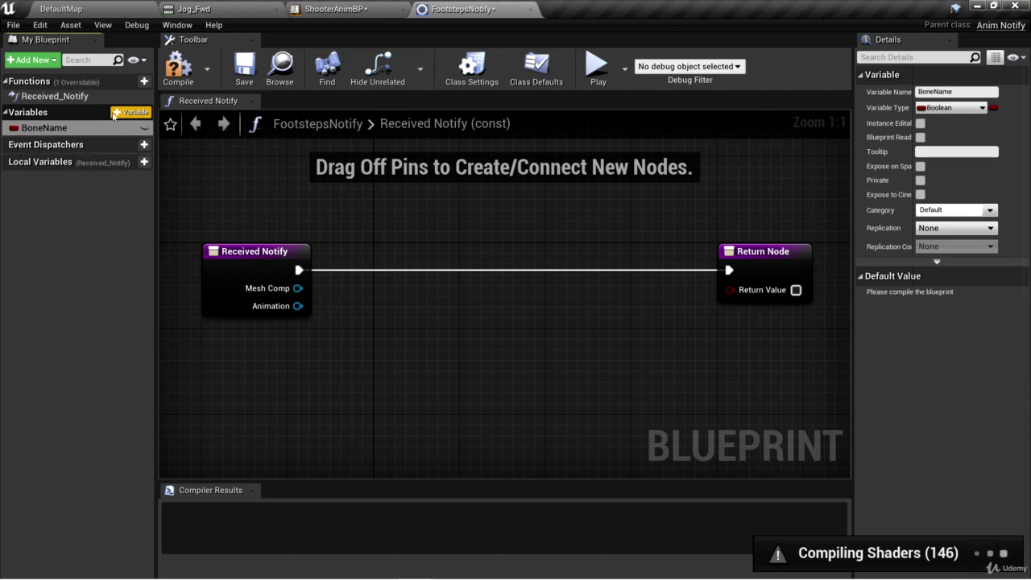
pyautogui.click(97, 127)
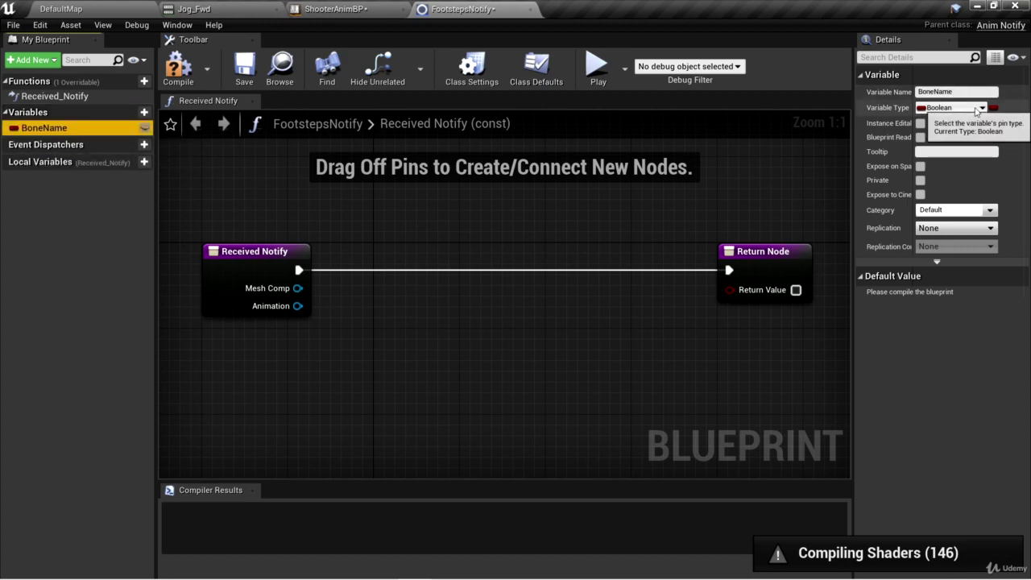
pyautogui.click(977, 108)
pyautogui.click(814, 205)
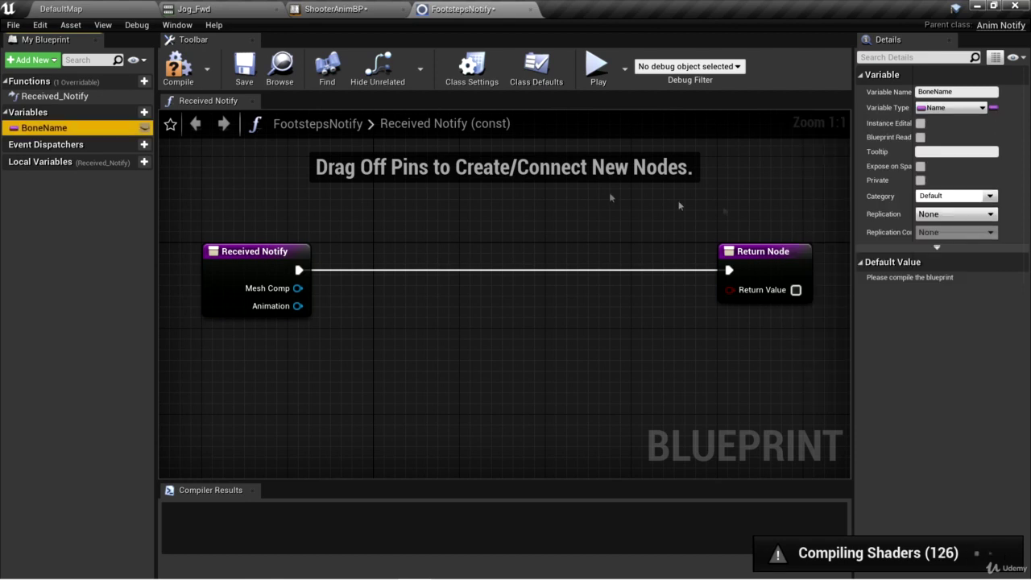
pyautogui.click(178, 69)
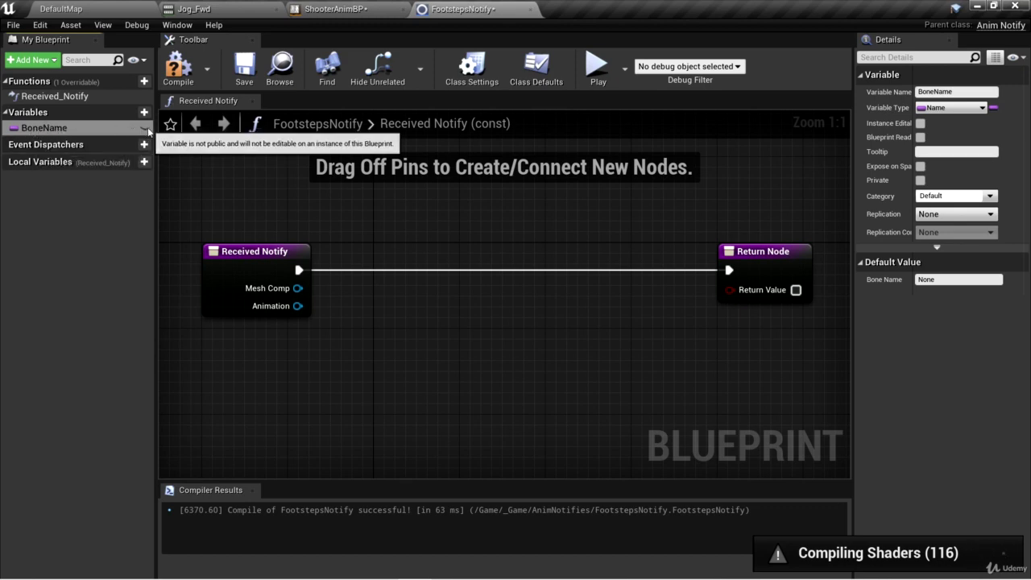
pyautogui.click(147, 130)
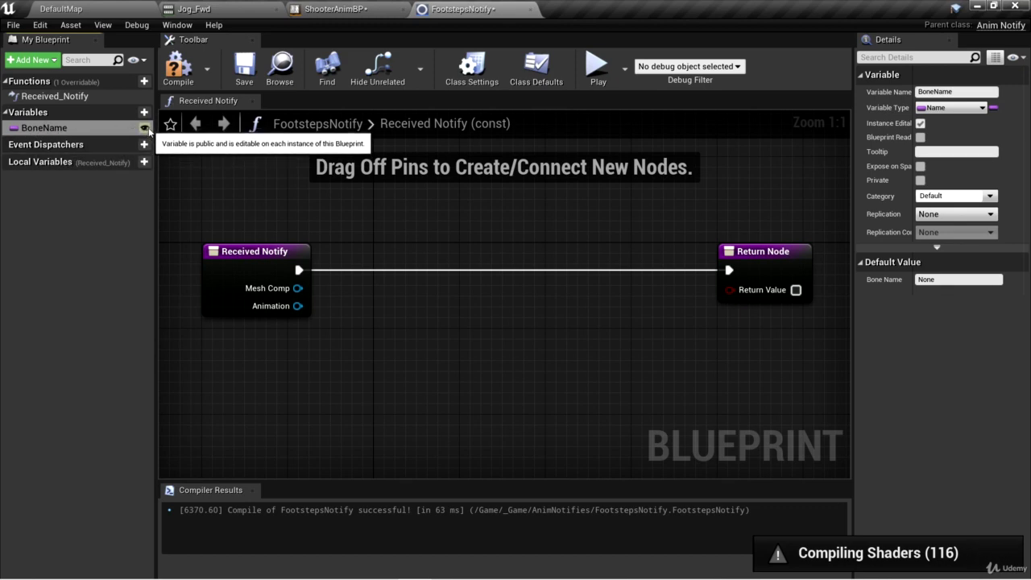
pyautogui.click(177, 71)
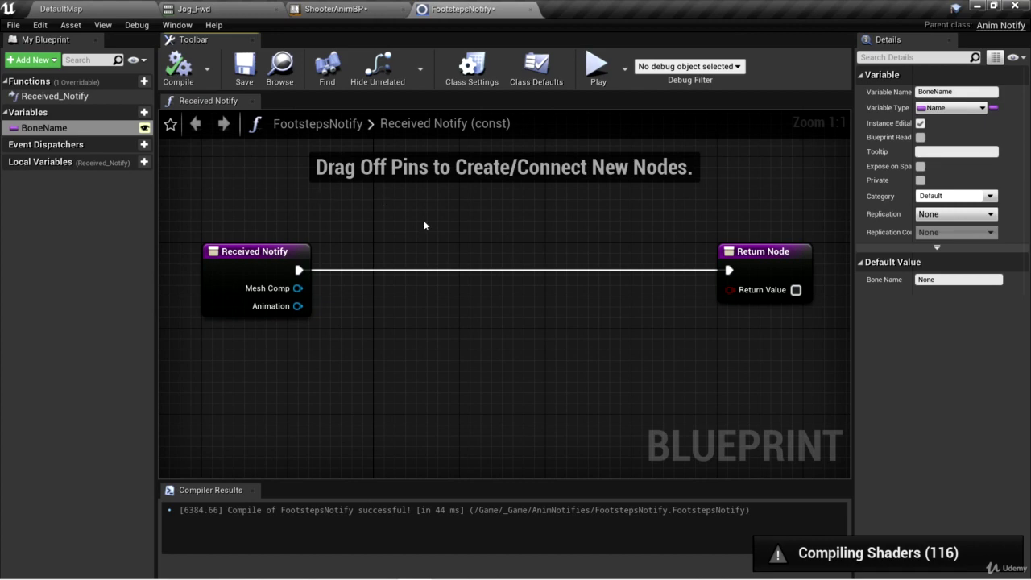
pyautogui.click(342, 9)
pyautogui.click(210, 8)
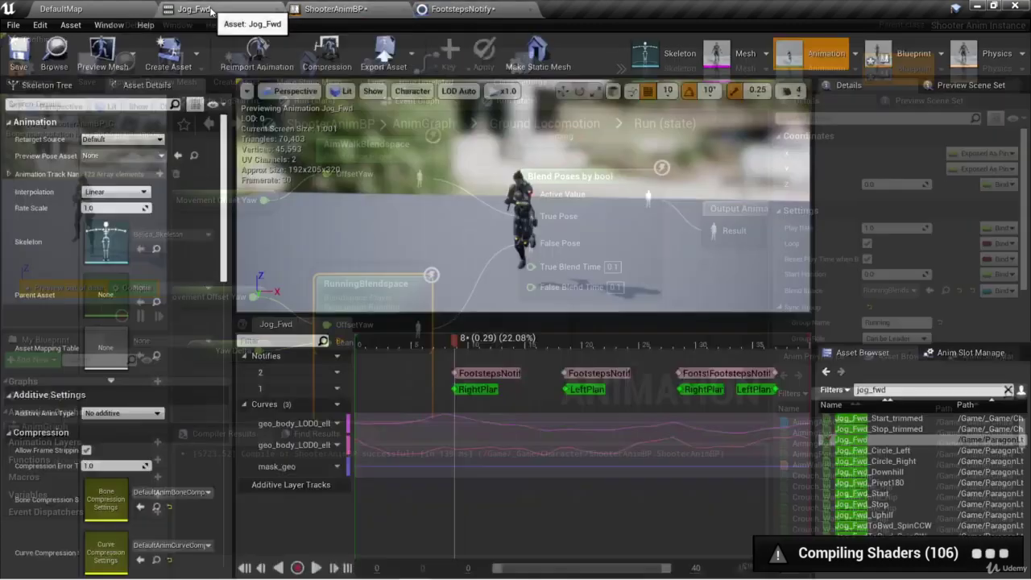
# Select the first footstep notify's Bone Name field, then open Belica_Skeleton in Skeleton mode.
pyautogui.click(474, 376)
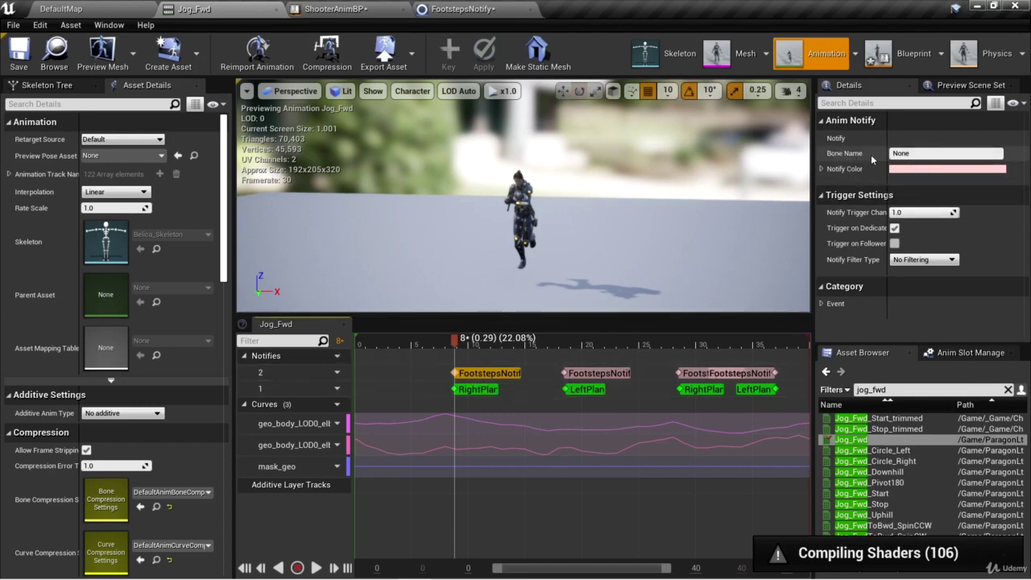
pyautogui.click(908, 153)
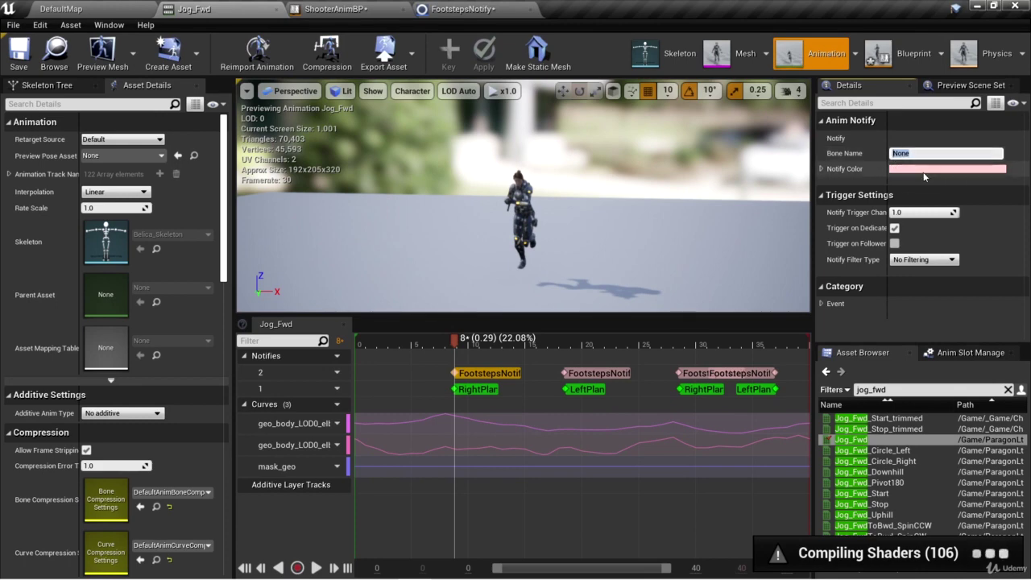
pyautogui.click(667, 64)
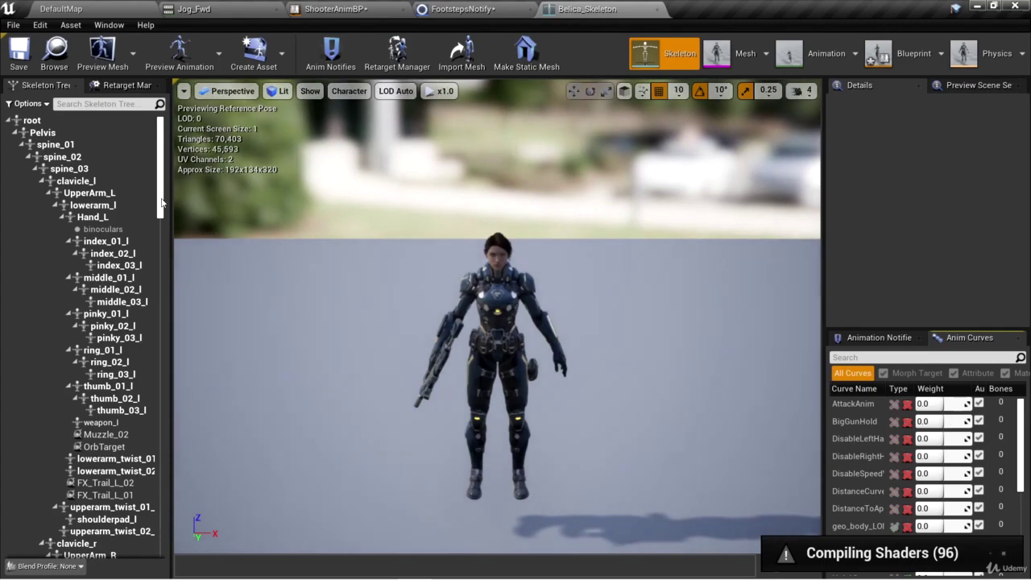
# Filter the skeleton tree by 'foot' and pick out the Foot_L and Foot_R bones.
pyautogui.scroll(-5, 165, 243)
pyautogui.scroll(-10, 167, 243)
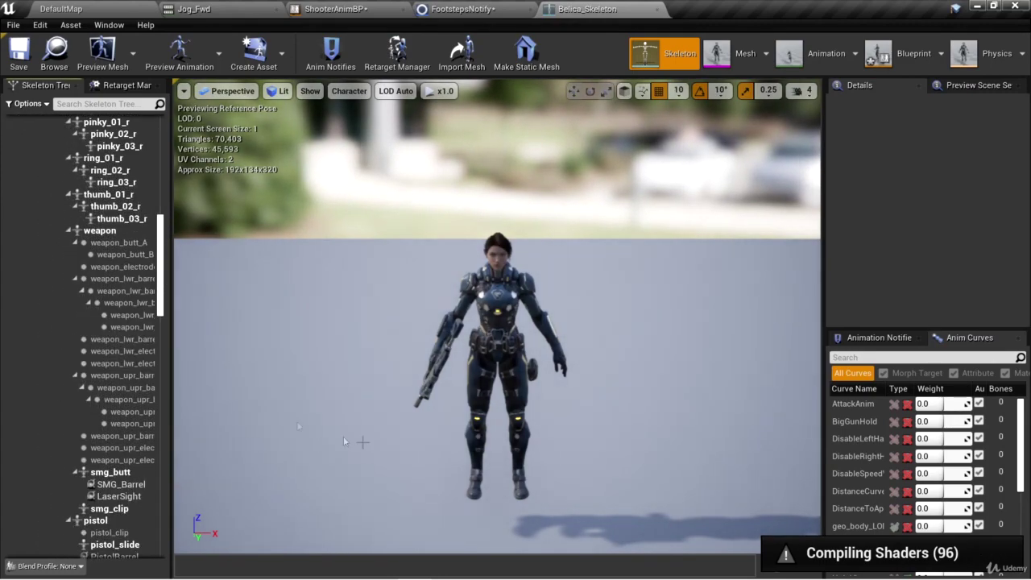
pyautogui.scroll(-15, 121, 331)
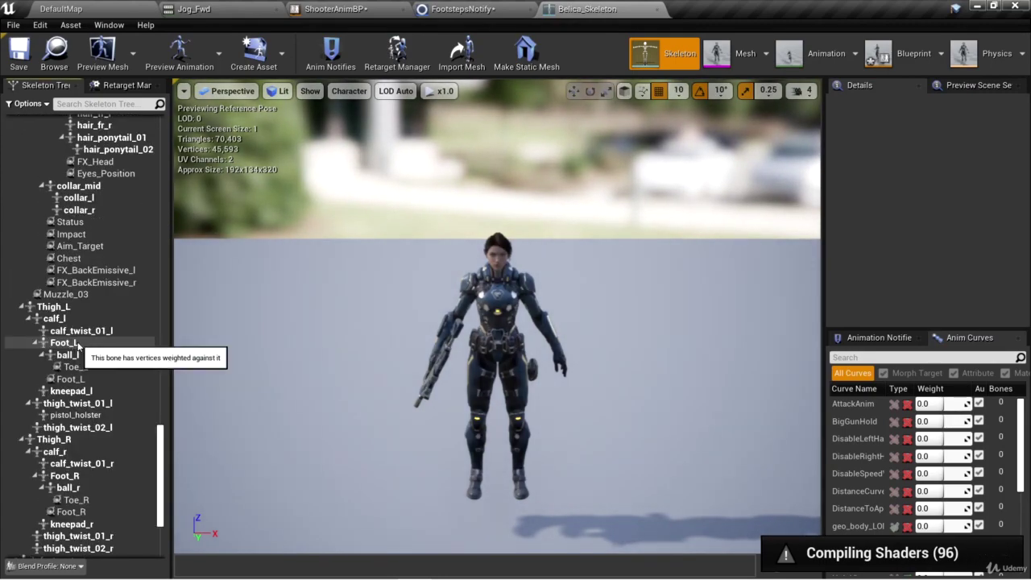
pyautogui.click(75, 343)
pyautogui.press('f')
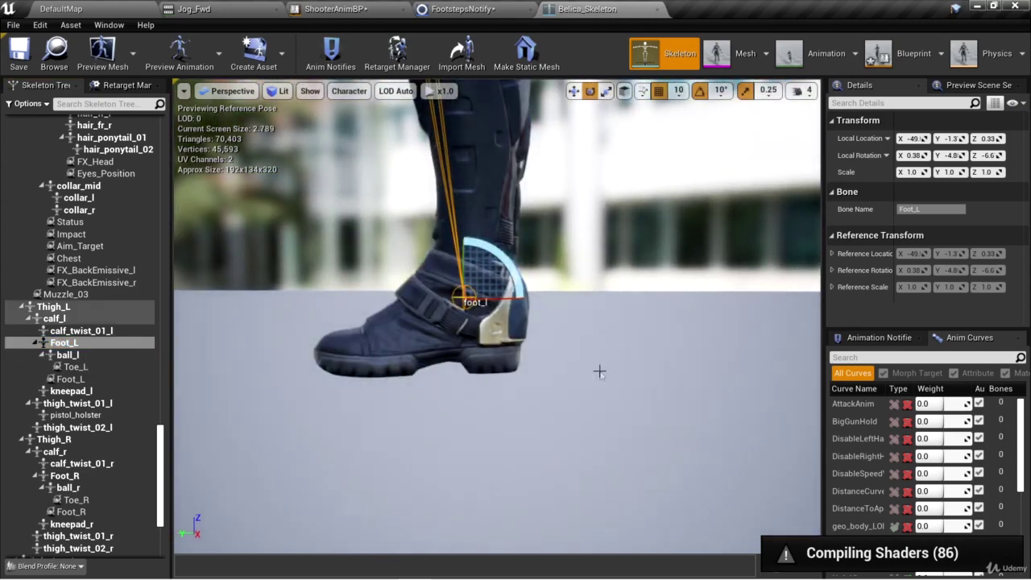
pyautogui.click(511, 398)
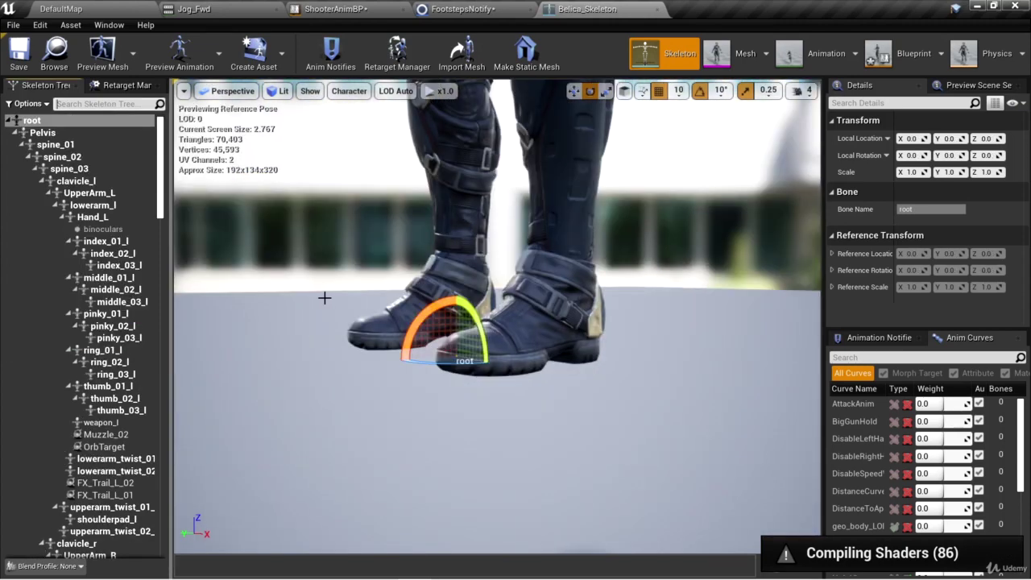
pyautogui.write('foot')
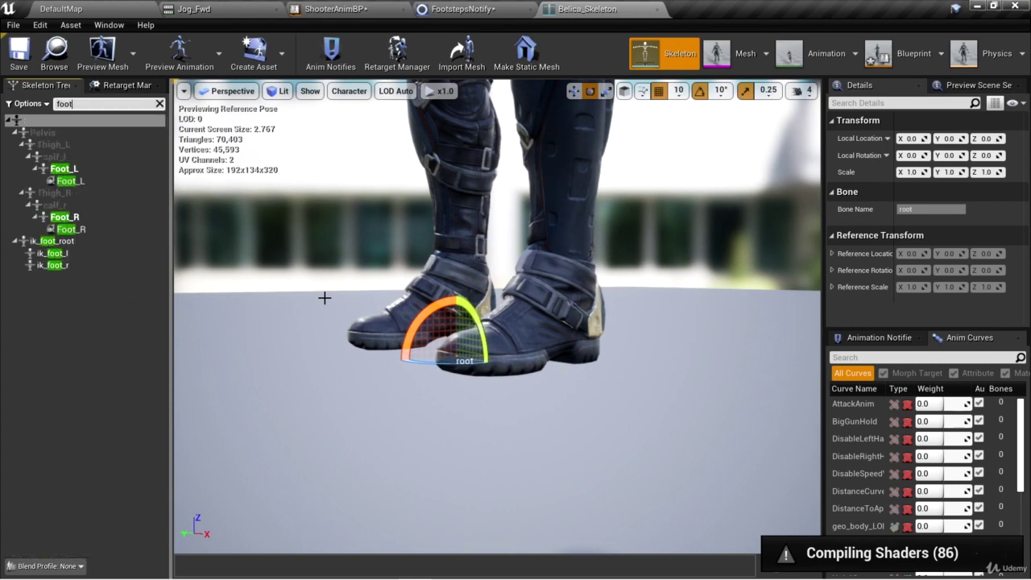
pyautogui.click(97, 168)
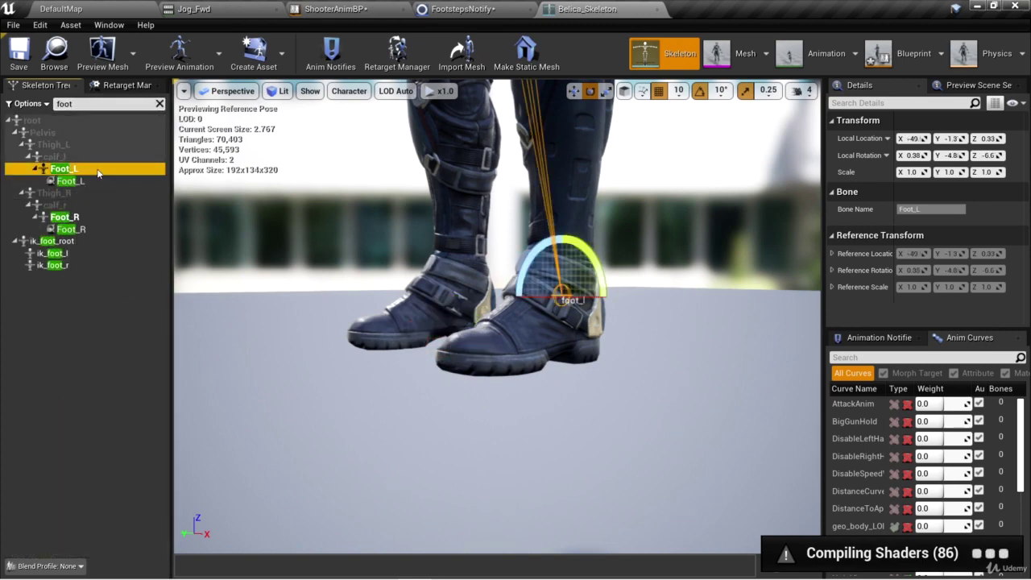
pyautogui.click(100, 218)
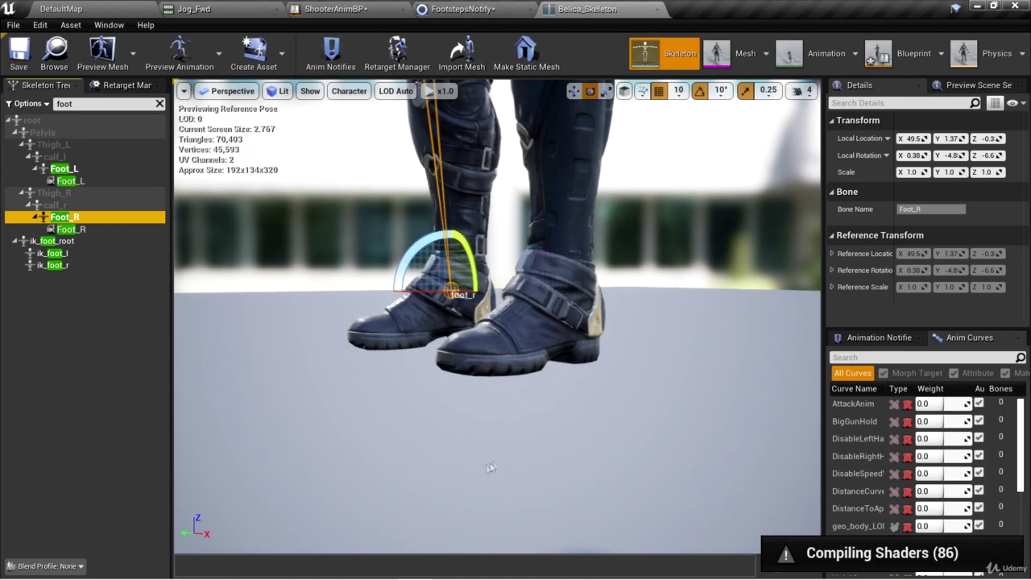
pyautogui.click(809, 54)
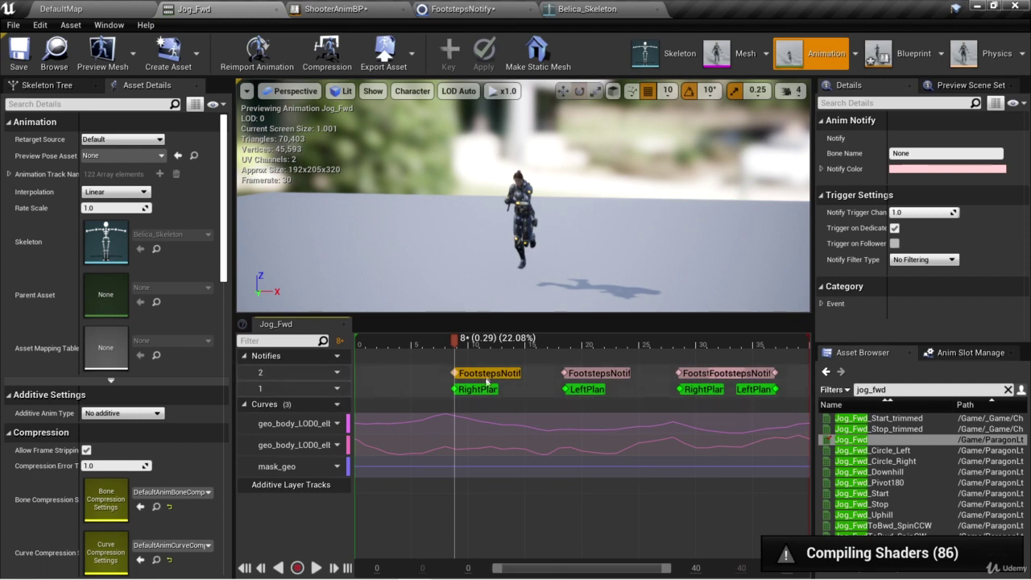
# Set each of the four footstep notifies' Bone Name to Foot_L or Foot_R, the first to Foot_L.
pyautogui.click(923, 155)
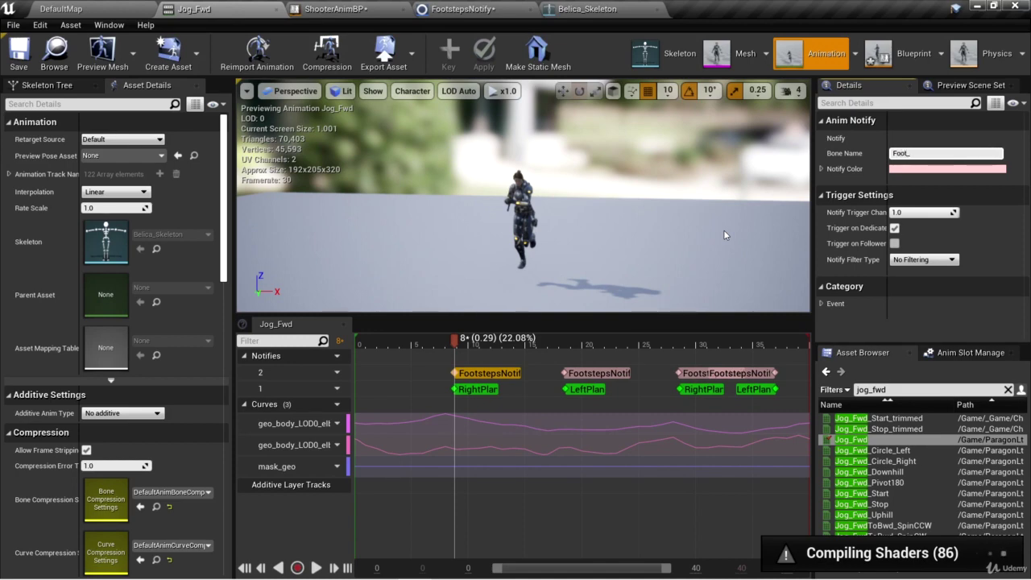
pyautogui.click(585, 374)
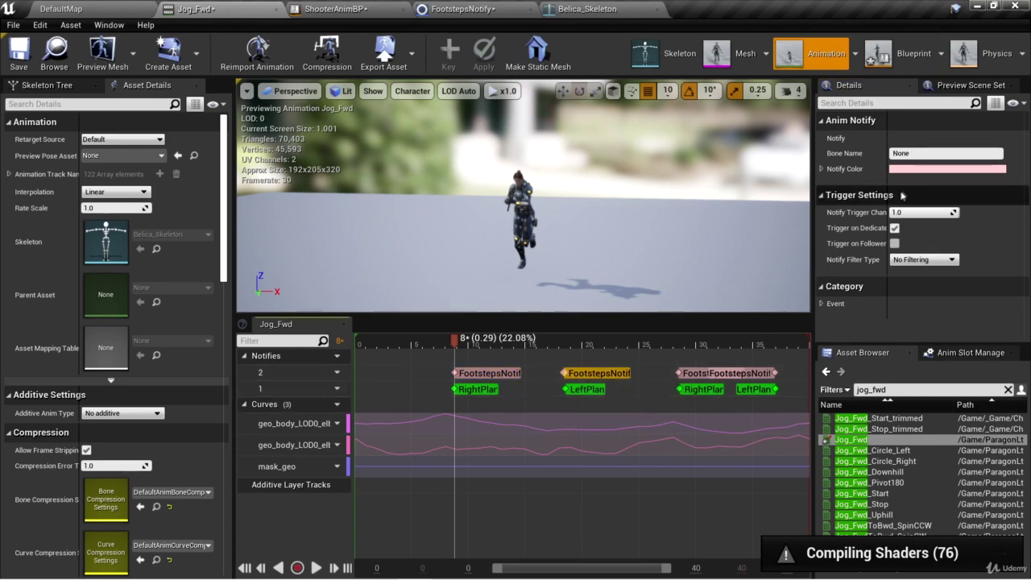
pyautogui.click(896, 153)
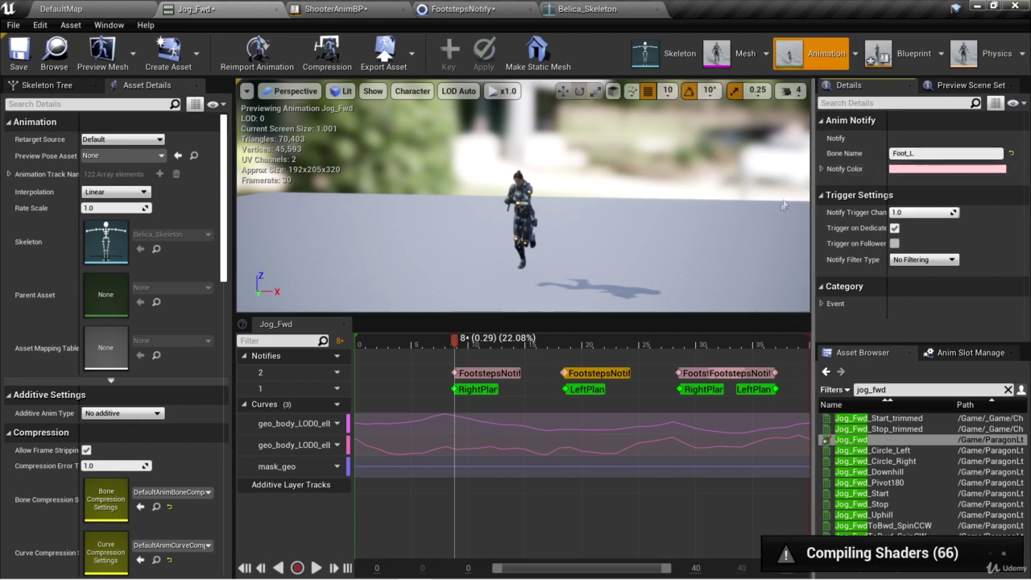
pyautogui.click(693, 374)
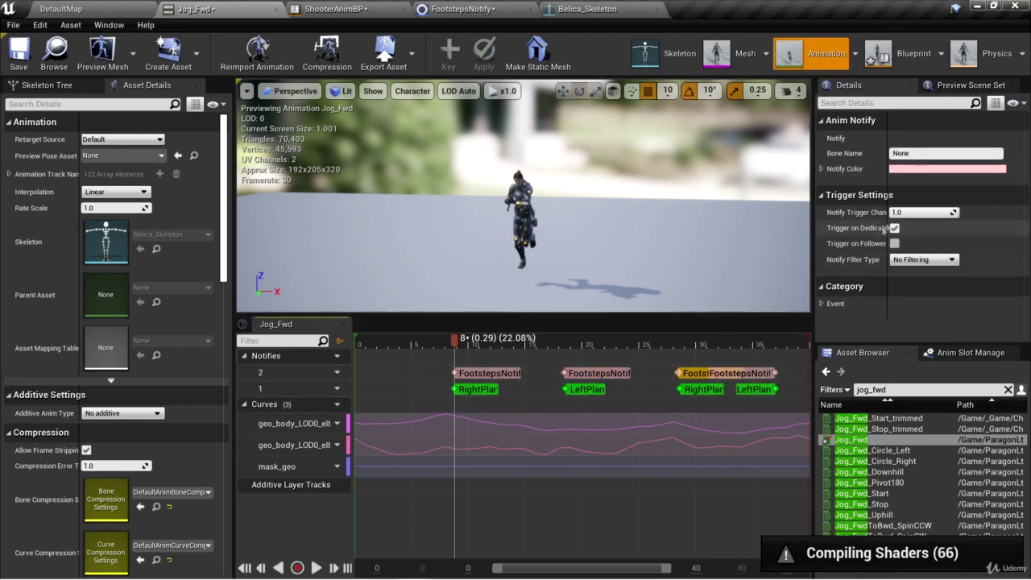
pyautogui.click(928, 154)
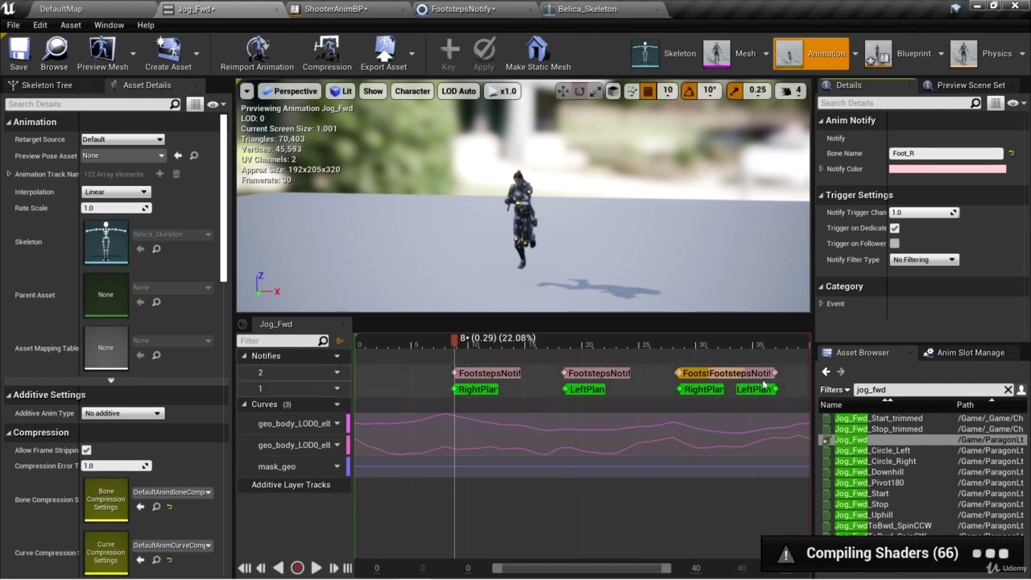
pyautogui.click(741, 373)
pyautogui.click(926, 153)
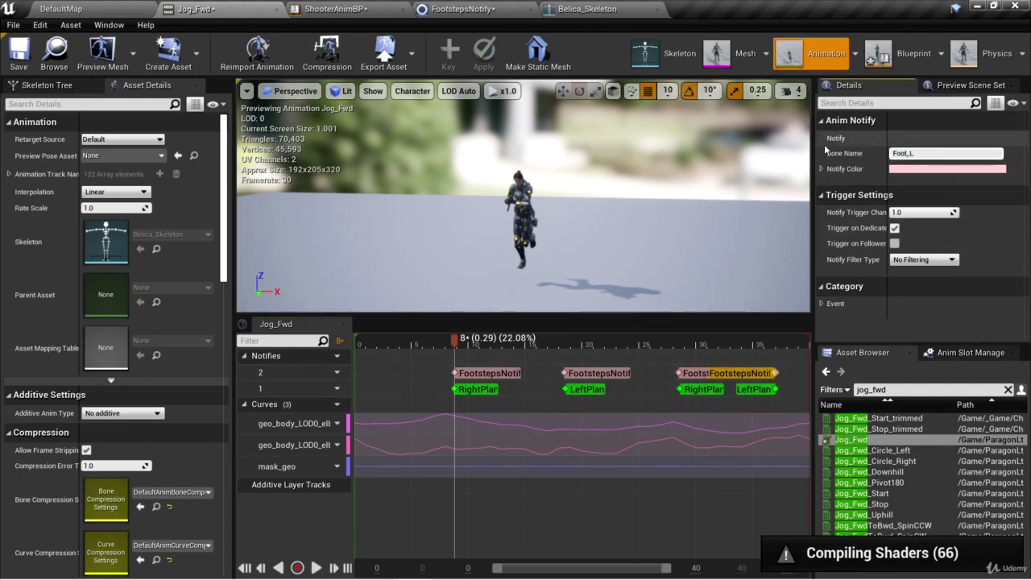
pyautogui.moveTo(456, 342)
pyautogui.mouseDown()
pyautogui.moveTo(382, 343)
pyautogui.moveTo(463, 346)
pyautogui.mouseUp()
pyautogui.click(459, 8)
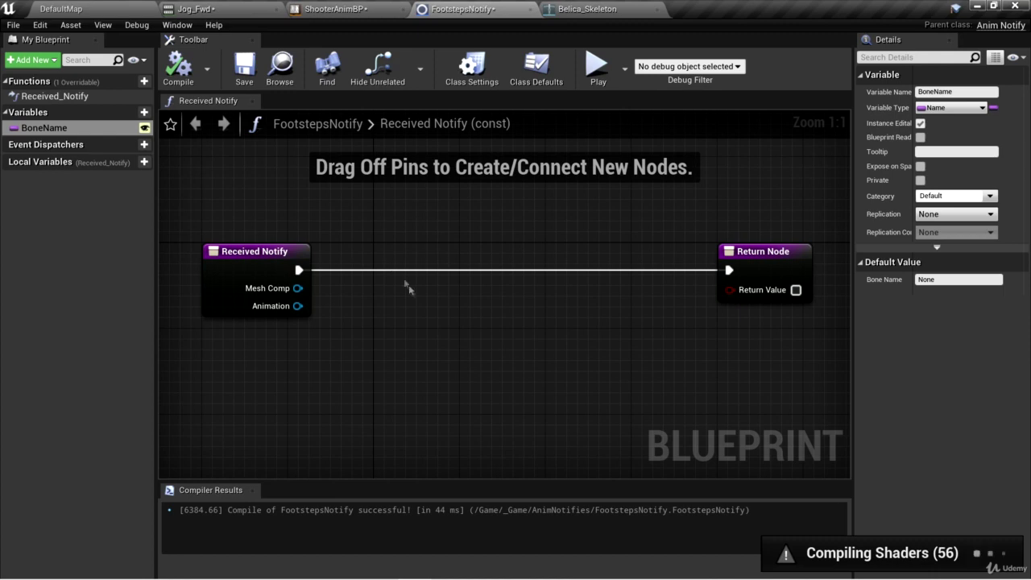
# Add a Print String node after Received Notify and a BoneName getter.
pyautogui.moveTo(298, 270); pyautogui.dragTo(424, 267)
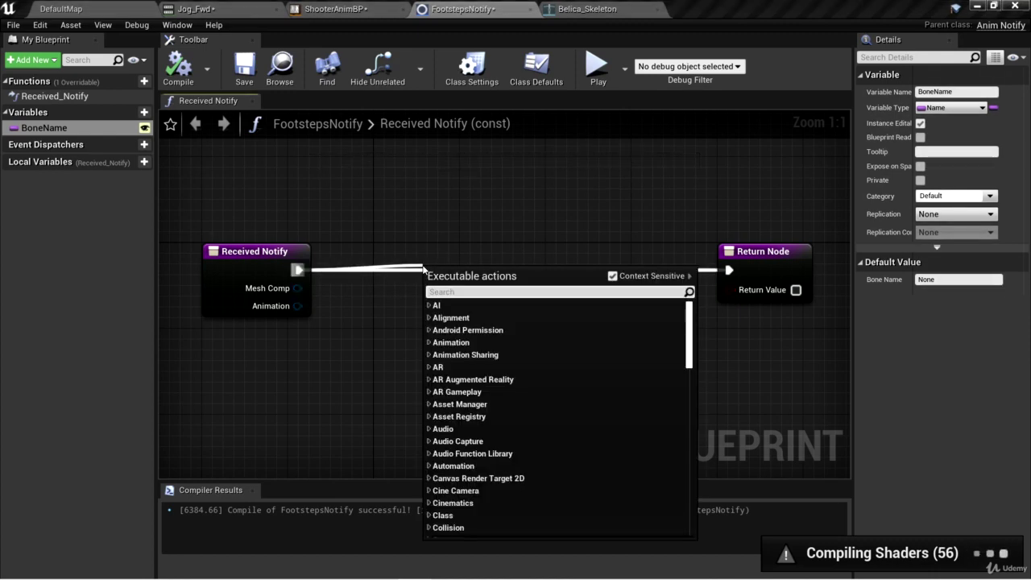
pyautogui.write('print string')
pyautogui.press('Return')
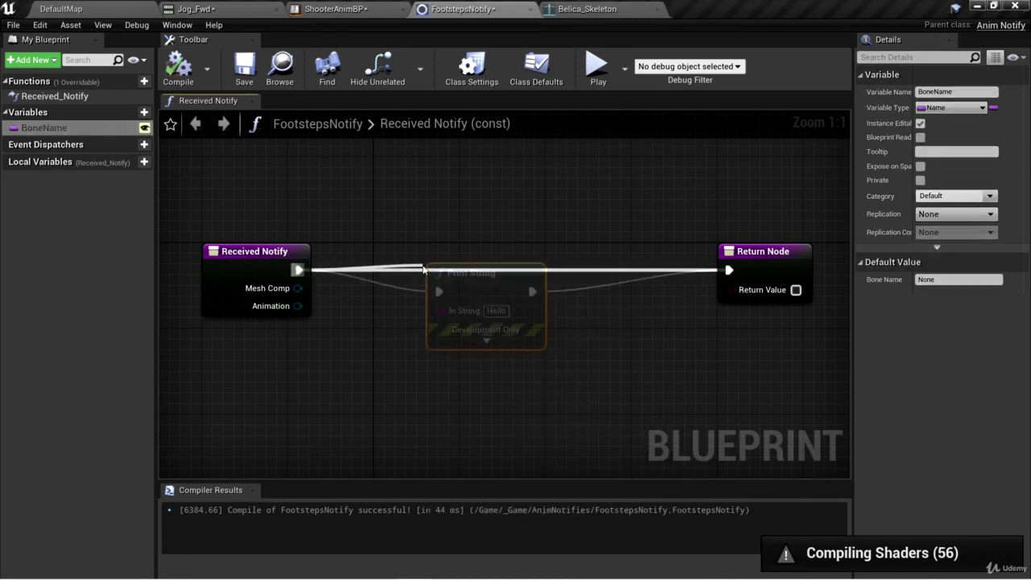
pyautogui.moveTo(44, 127); pyautogui.dragTo(275, 397)
pyautogui.click(313, 410)
# Feed BoneName through ToString (name) into Print String's In String, then compile FootstepsNotify.
pyautogui.moveTo(351, 403); pyautogui.dragTo(427, 406)
pyautogui.write('to string')
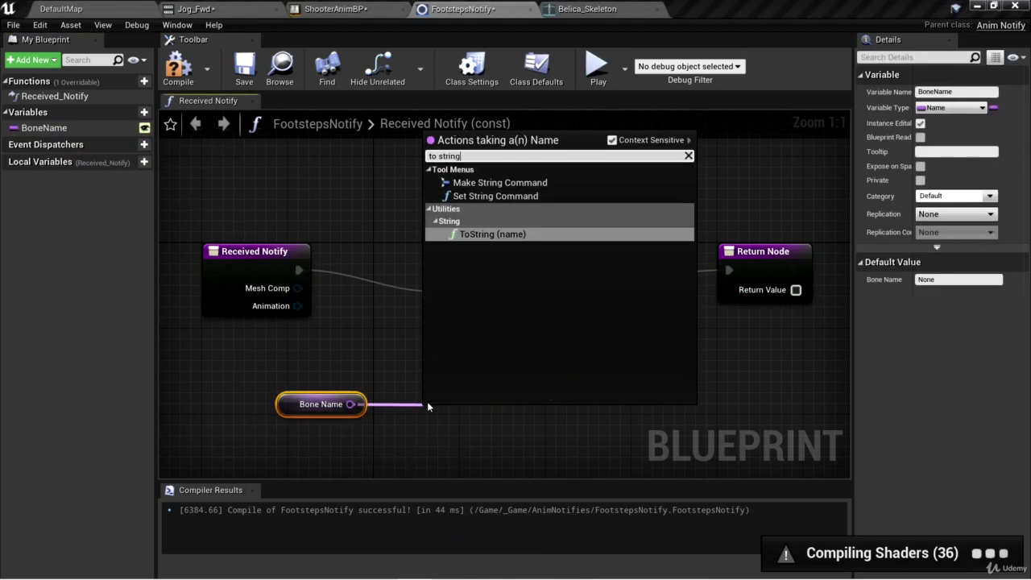
pyautogui.press('Return')
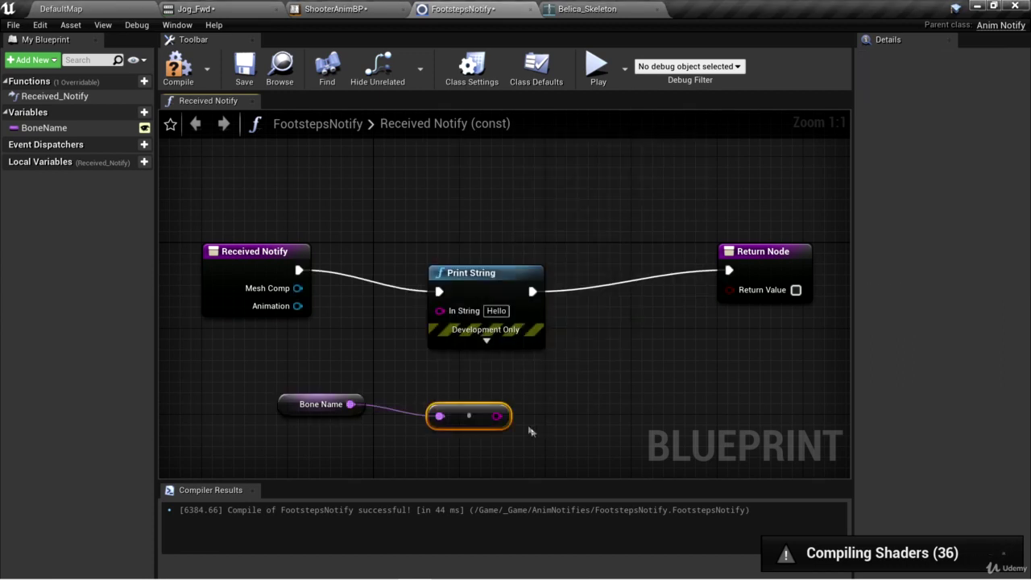
pyautogui.moveTo(449, 423); pyautogui.dragTo(440, 311)
pyautogui.moveTo(483, 273); pyautogui.dragTo(515, 241)
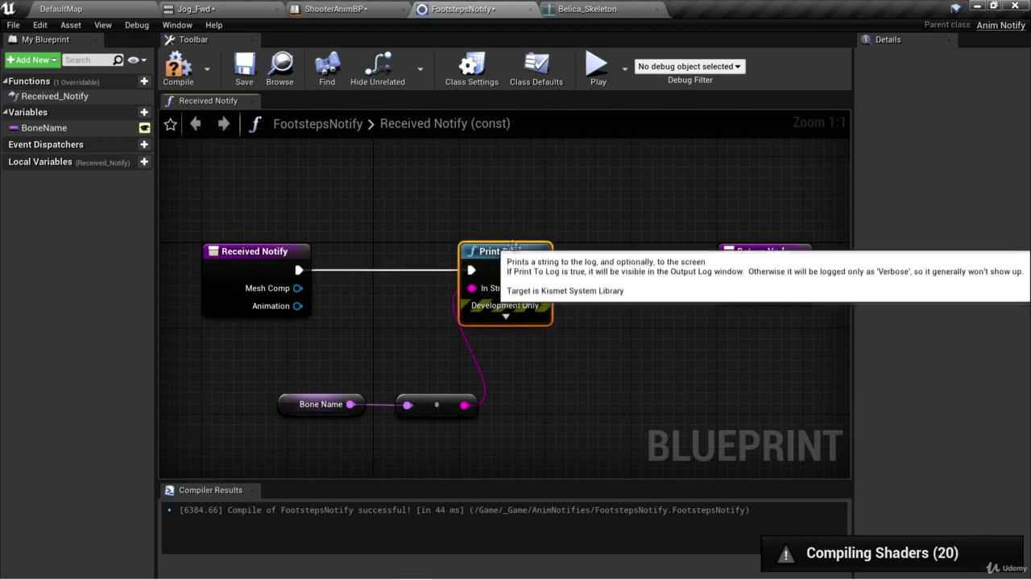
pyautogui.moveTo(505, 242); pyautogui.dragTo(506, 252)
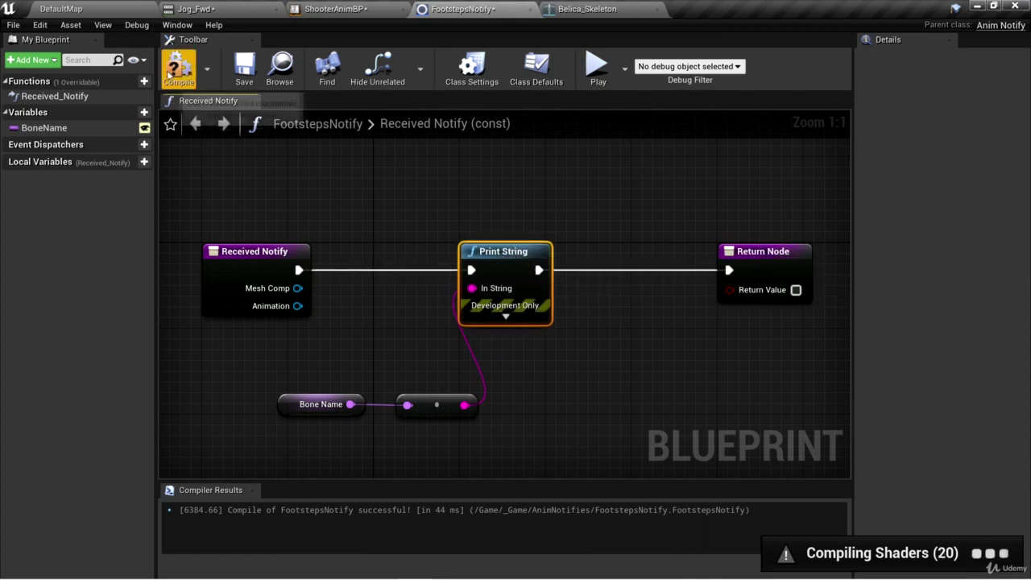
pyautogui.click(178, 69)
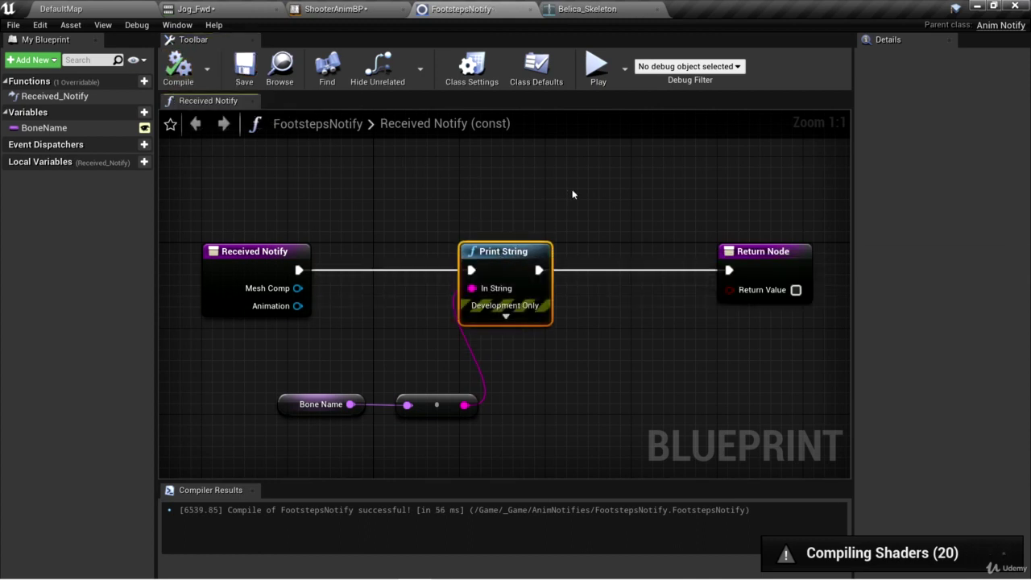
pyautogui.click(197, 8)
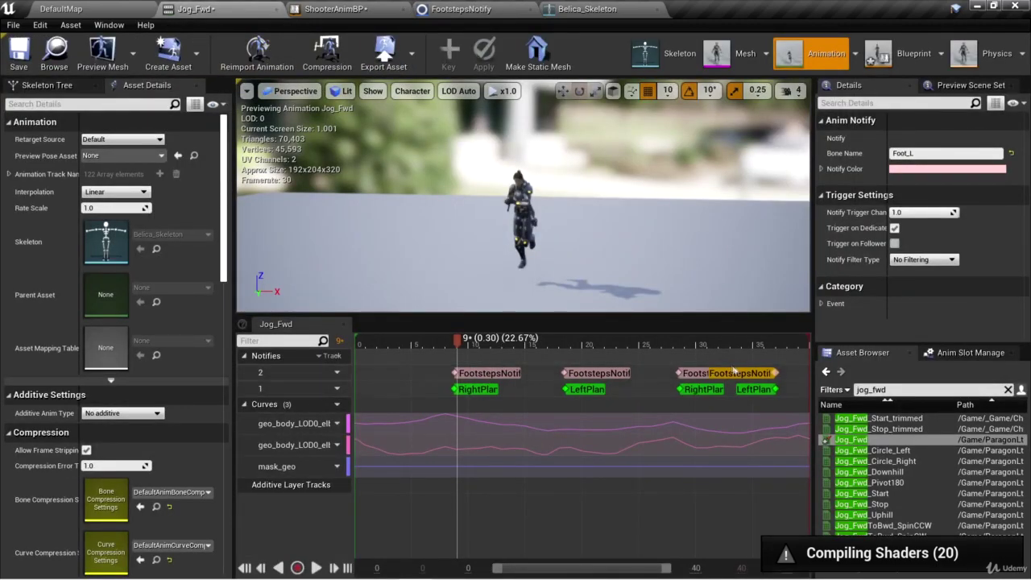
# Start a Play-in-Editor session of the DefaultMap level.
pyautogui.click(82, 7)
pyautogui.click(738, 52)
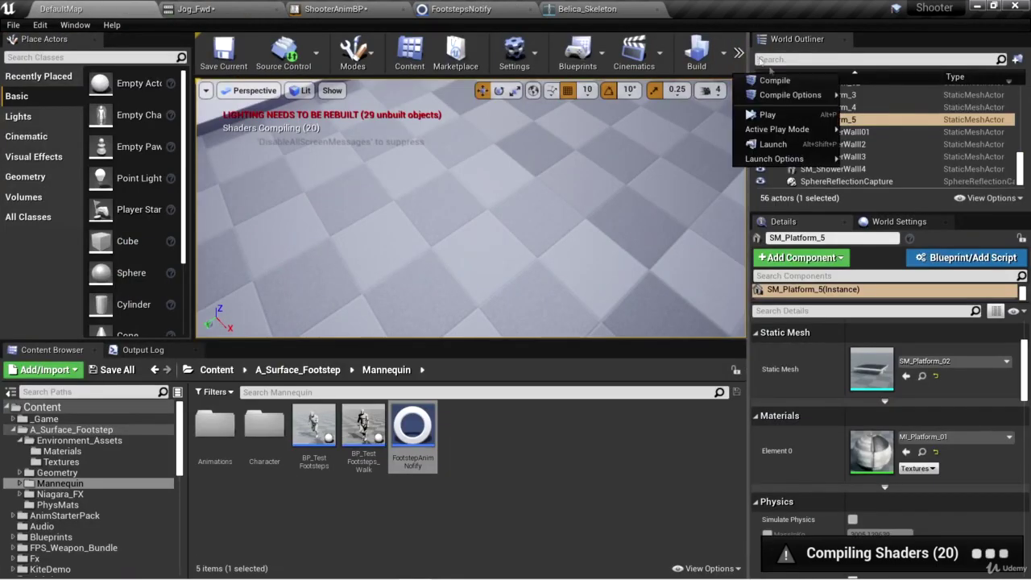
pyautogui.click(663, 253)
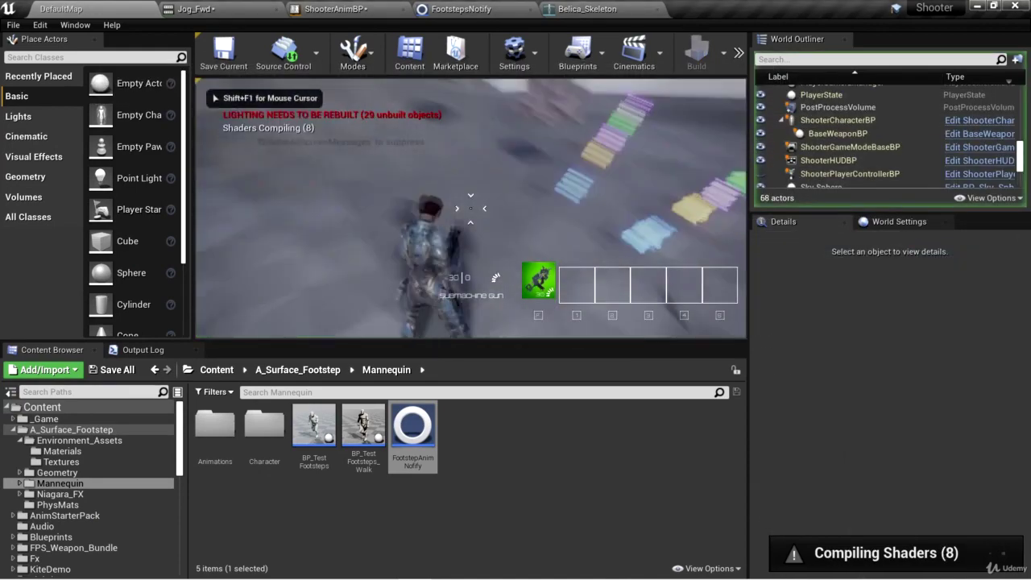
# Run the character around, watching the Foot_L/Foot_R prints, then stop playing with Esc.
pyautogui.press('w')
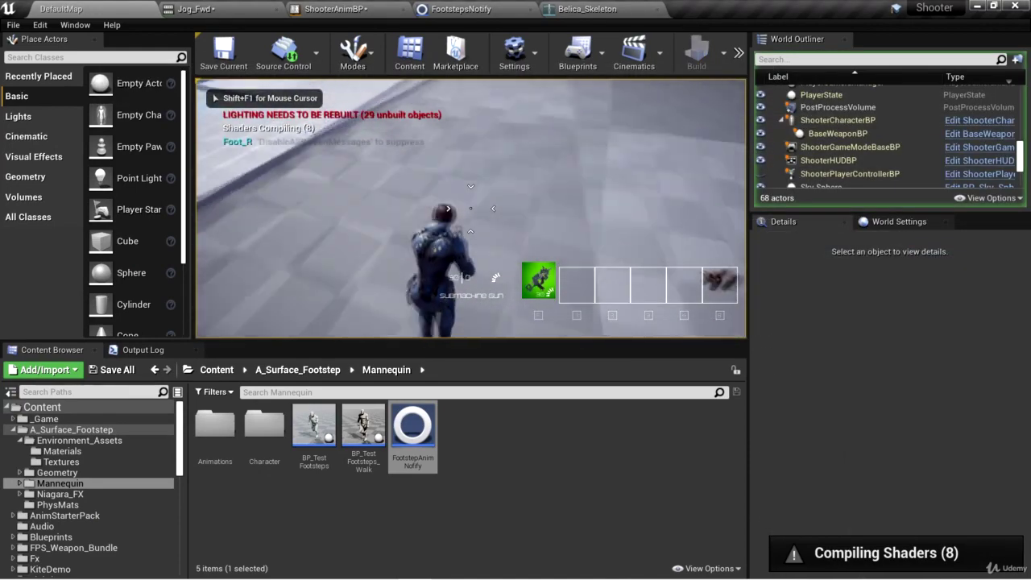
pyautogui.press('w')
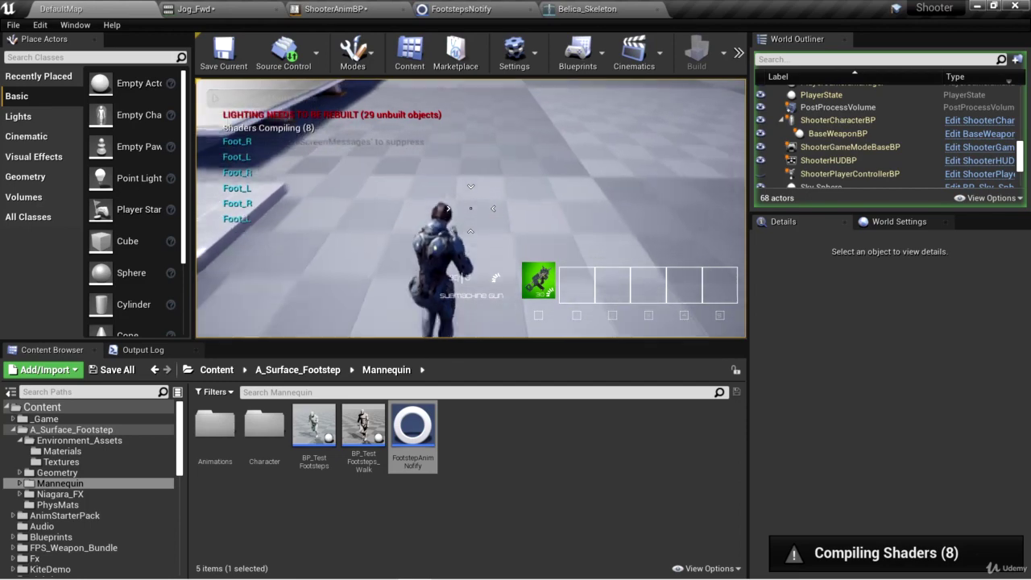
pyautogui.press('w')
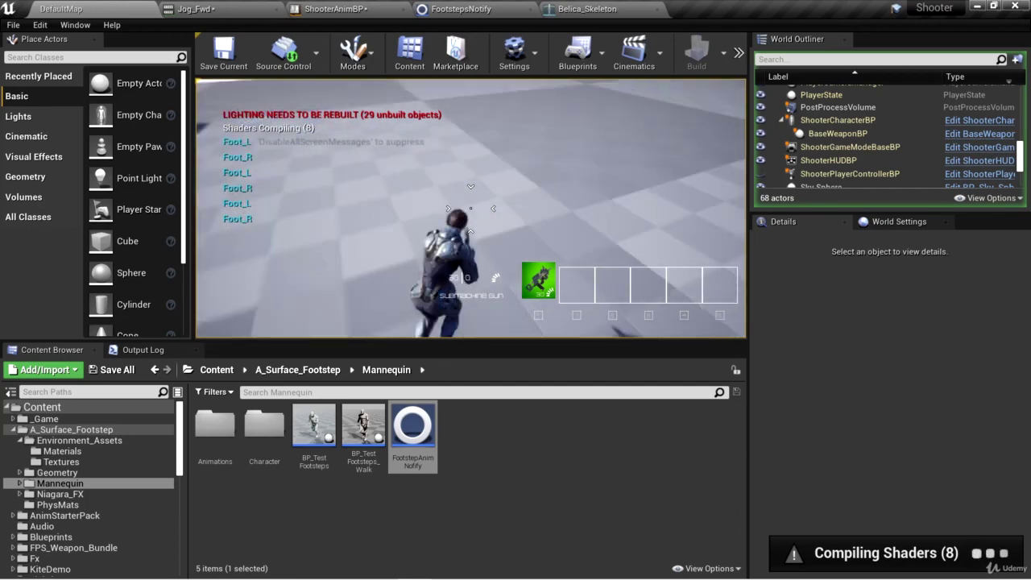
pyautogui.press('w')
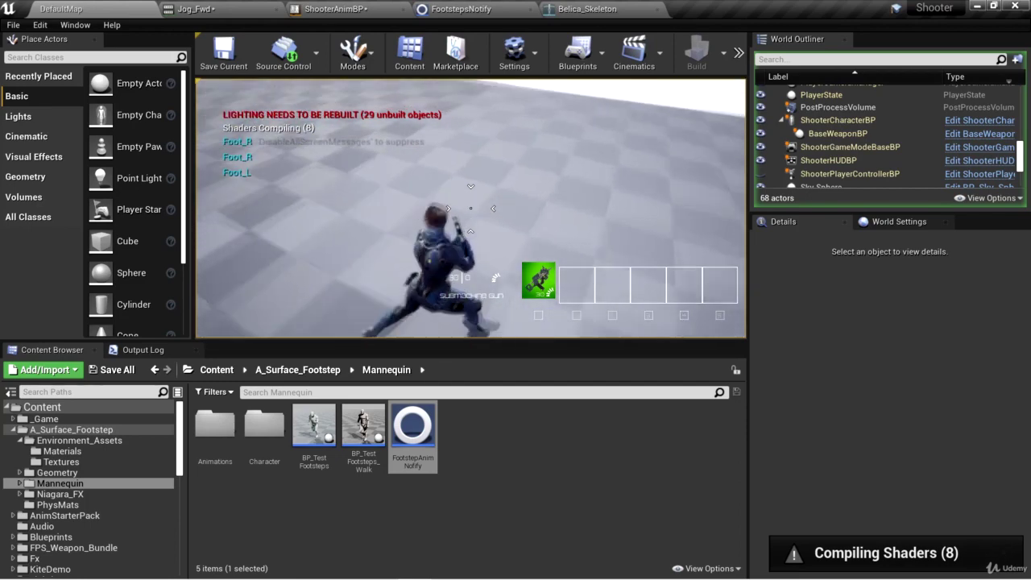
pyautogui.press('w')
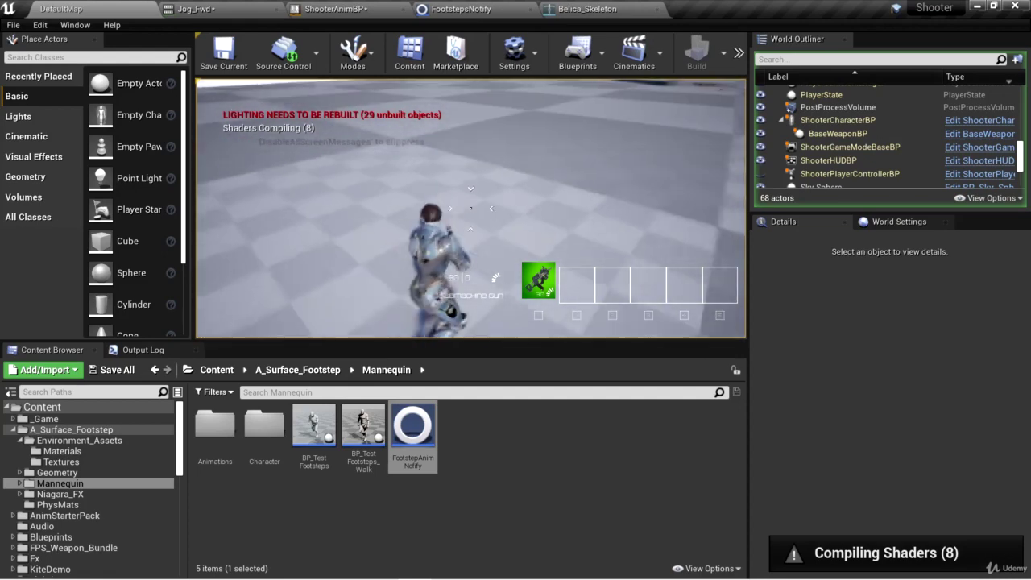
pyautogui.press('w')
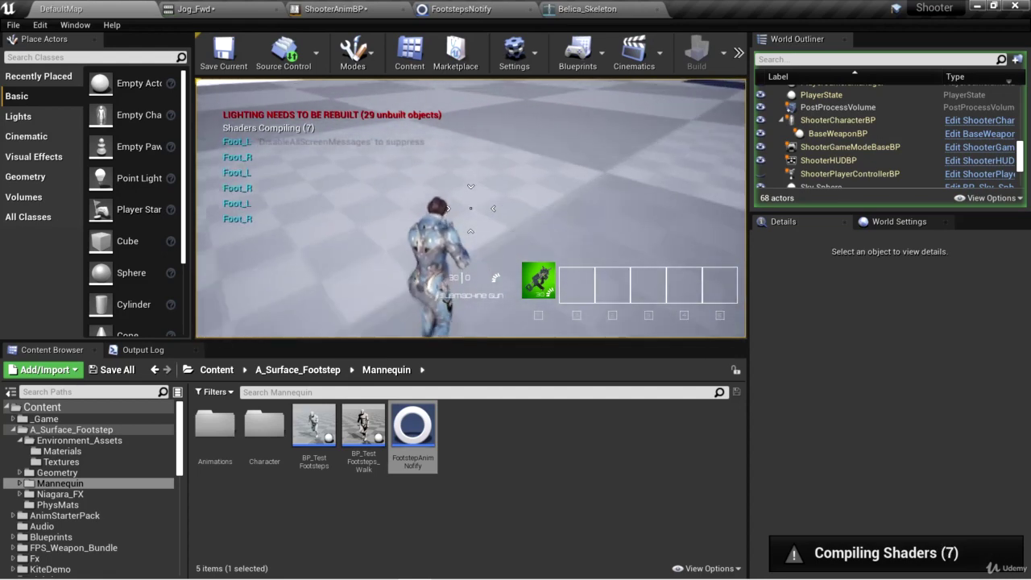
pyautogui.press('w')
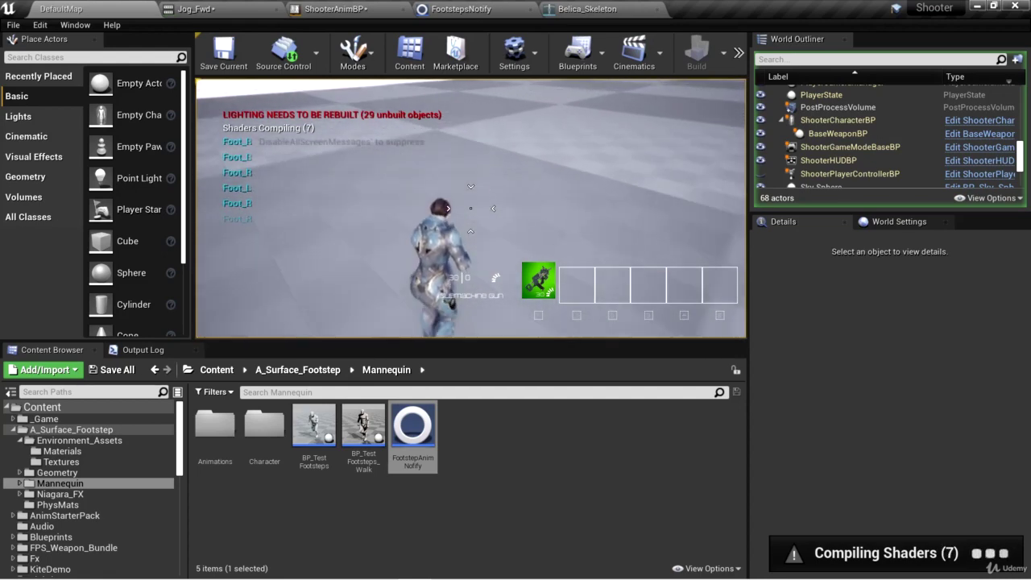
pyautogui.press('w')
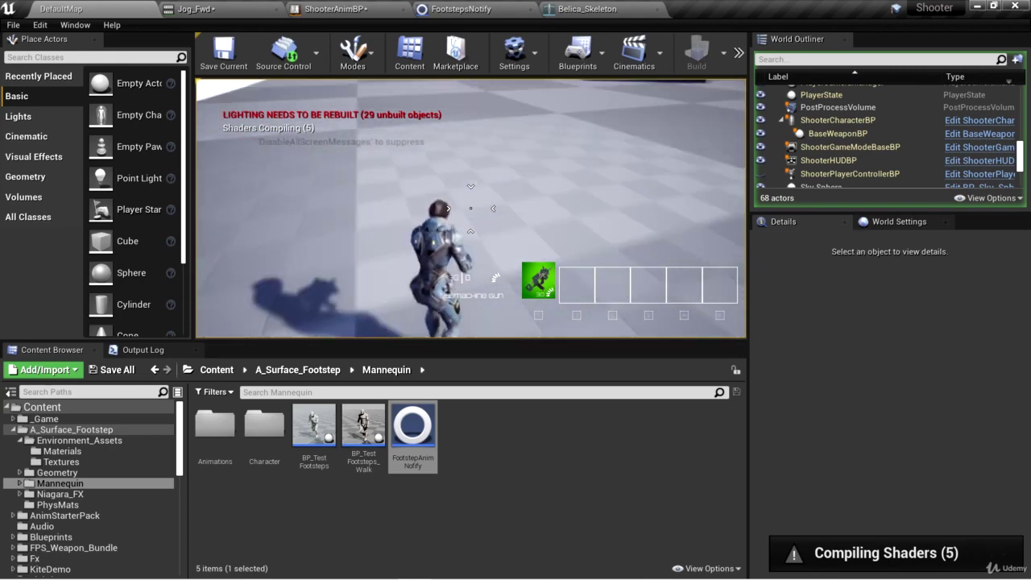
pyautogui.press('w')
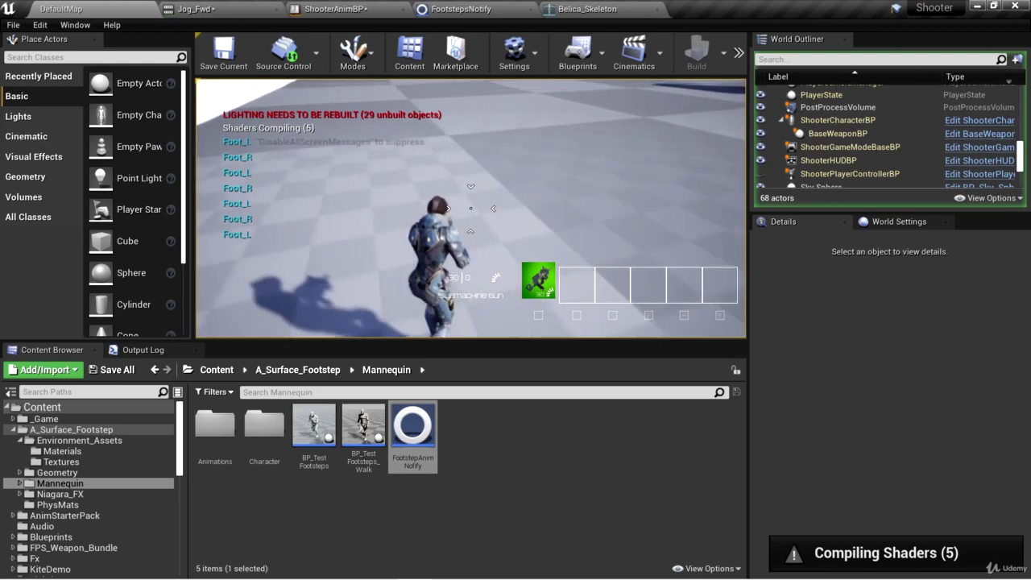
pyautogui.press('w')
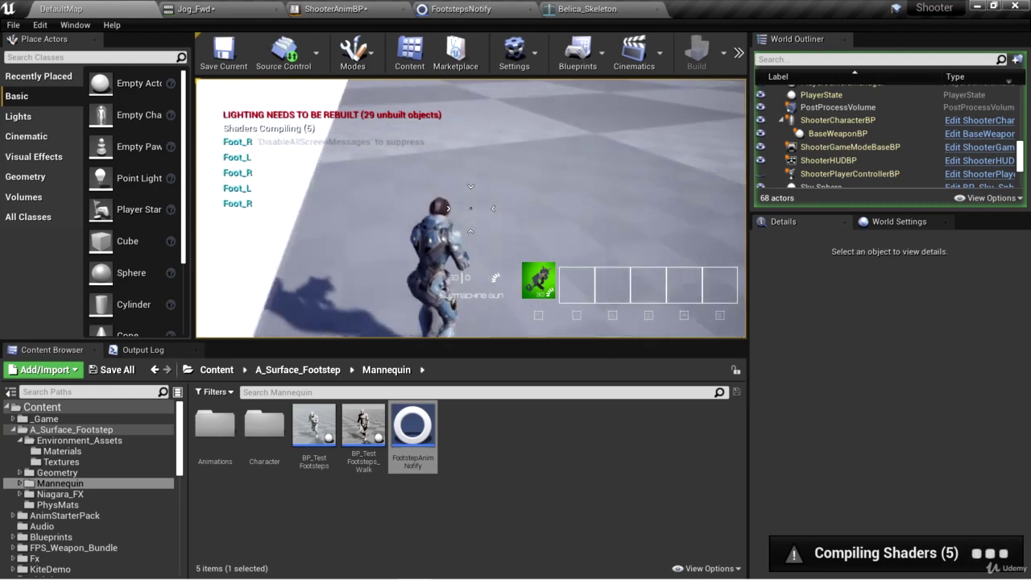
pyautogui.press('w')
pyautogui.press('w')
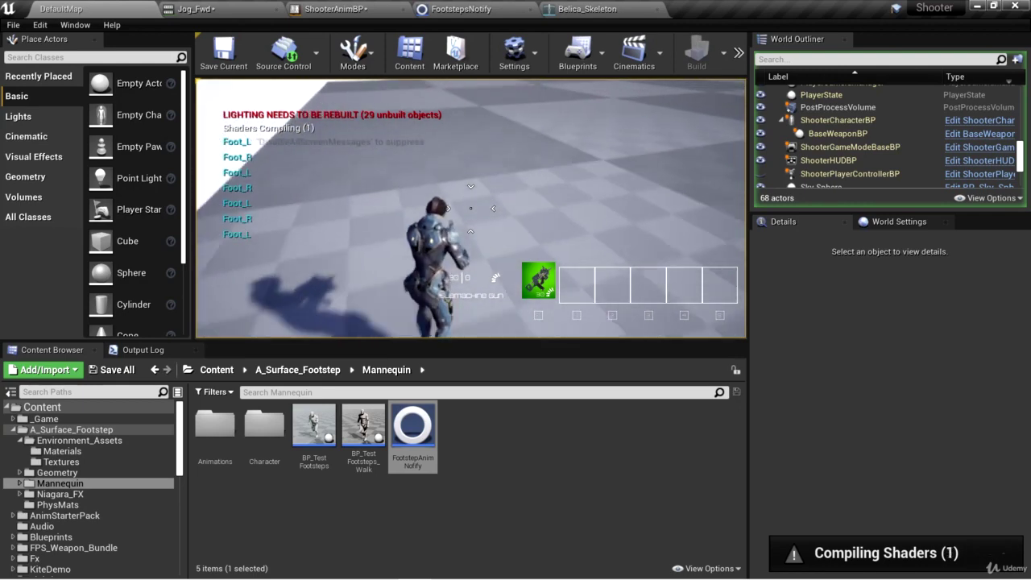
pyautogui.press('w')
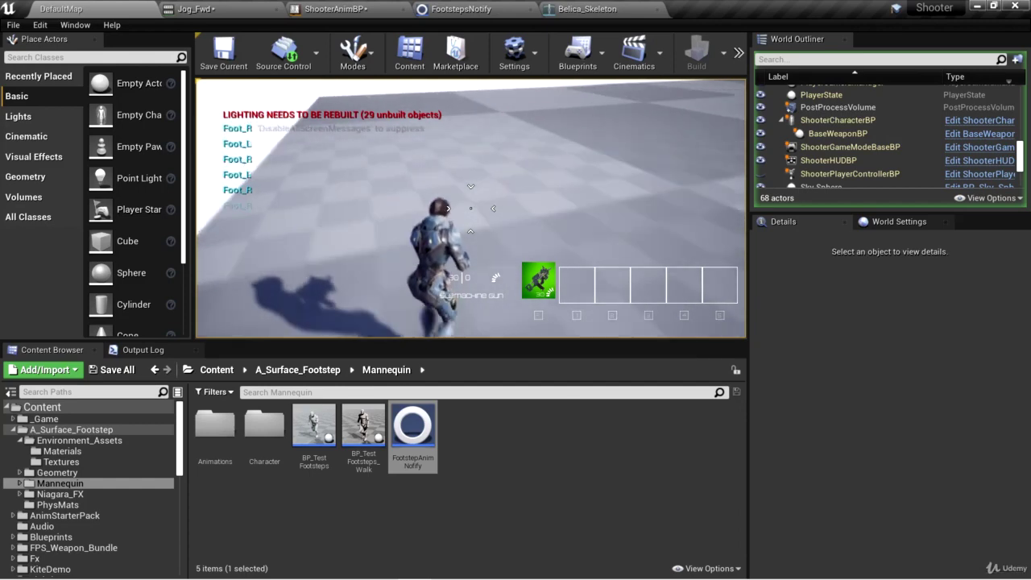
pyautogui.press('Escape')
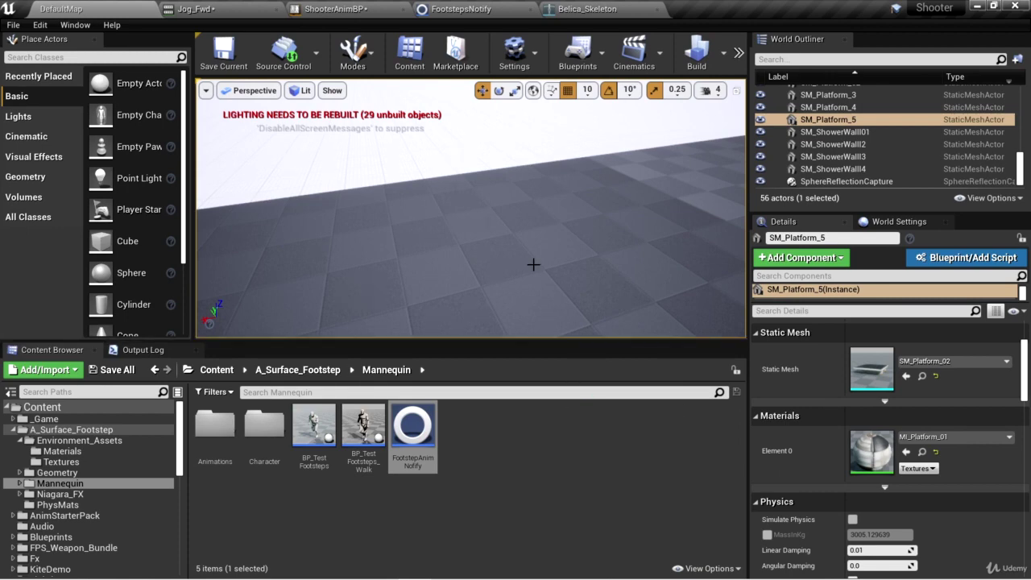
# Search the Asset Browser for jog clips and open Jog_Left.
pyautogui.click(230, 9)
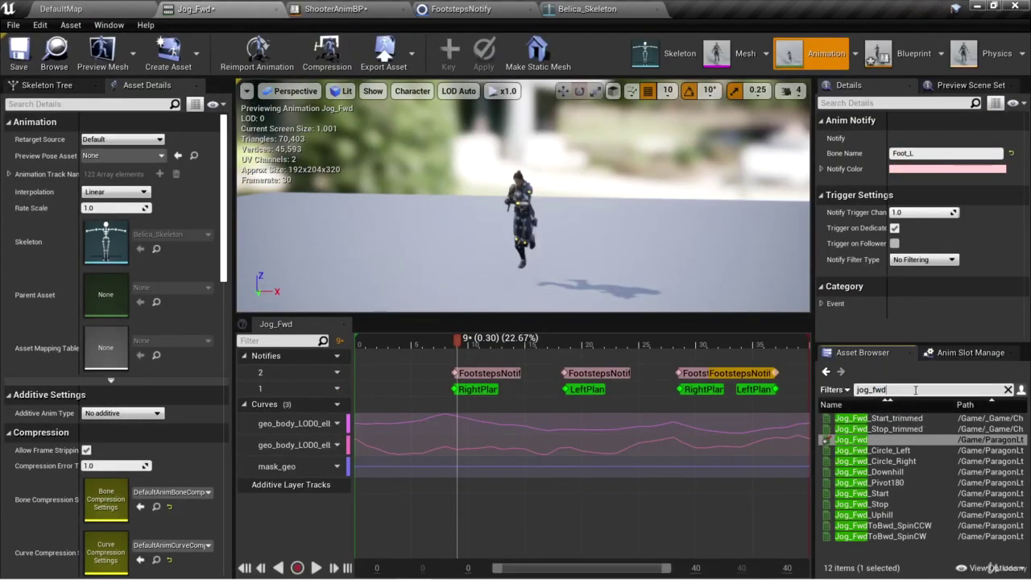
pyautogui.press('BackSpace')
pyautogui.press('BackSpace')
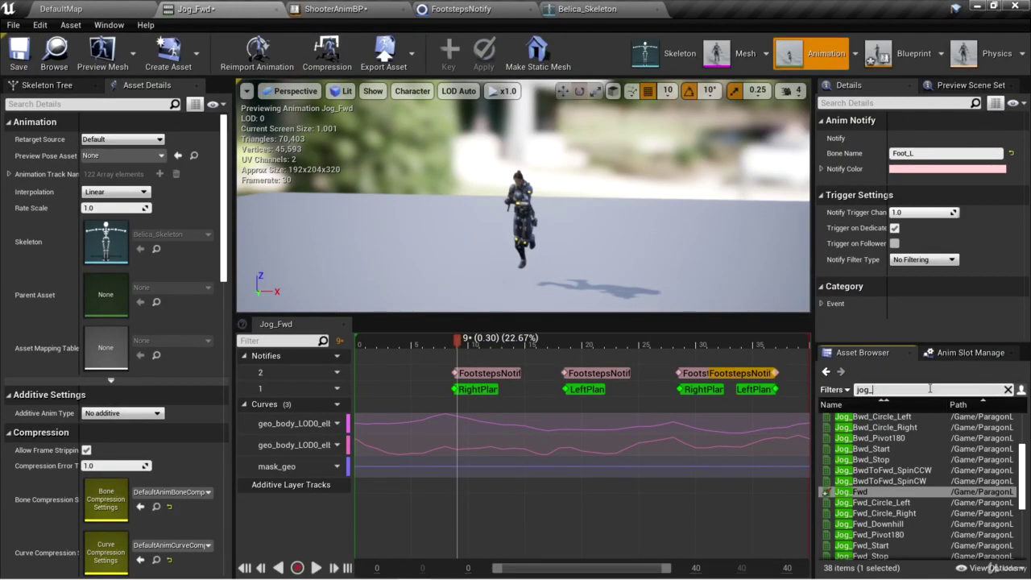
pyautogui.write('l')
pyautogui.click(851, 440)
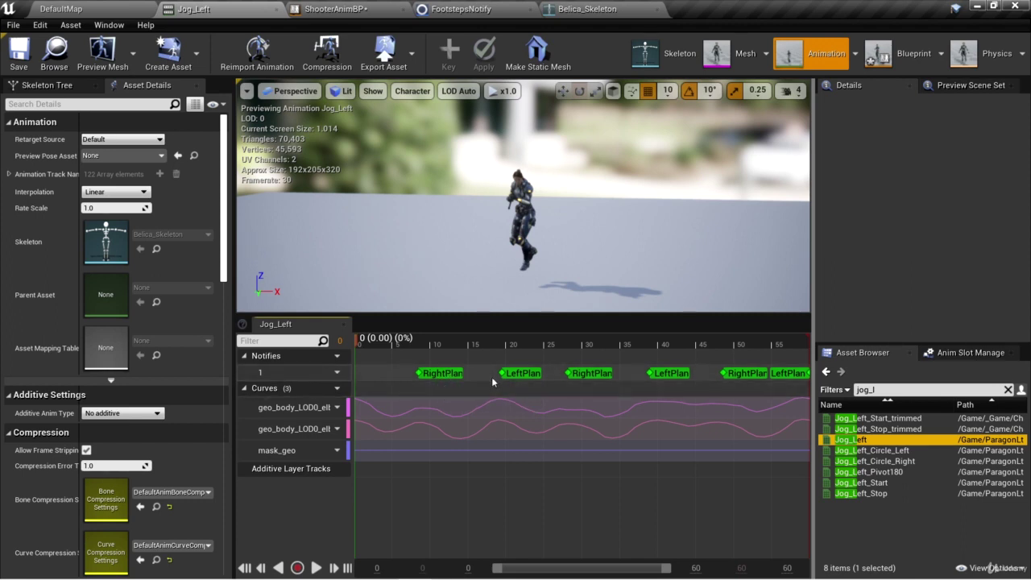
# Add a FootstepsNotify near Jog_Left's start with Bone Name "NOT A BONE NAME!!!".
pyautogui.moveTo(308, 376)
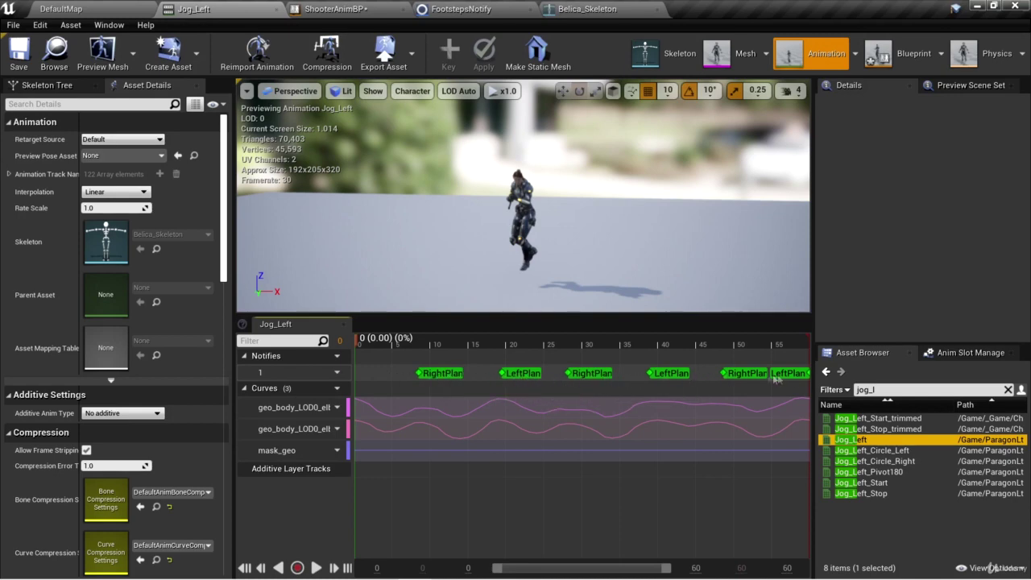
pyautogui.rightClick(377, 369)
pyautogui.moveTo(403, 394)
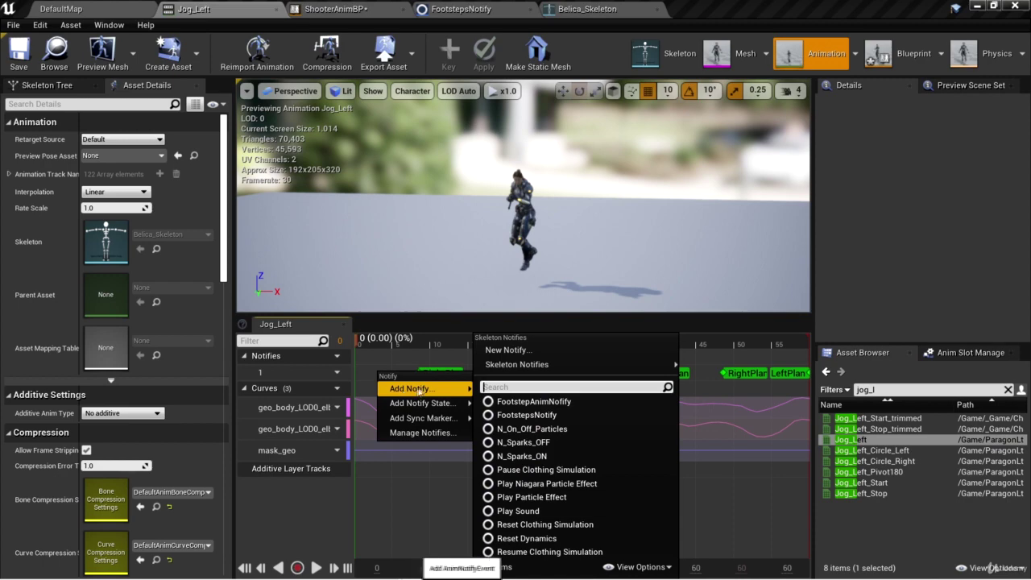
pyautogui.click(553, 414)
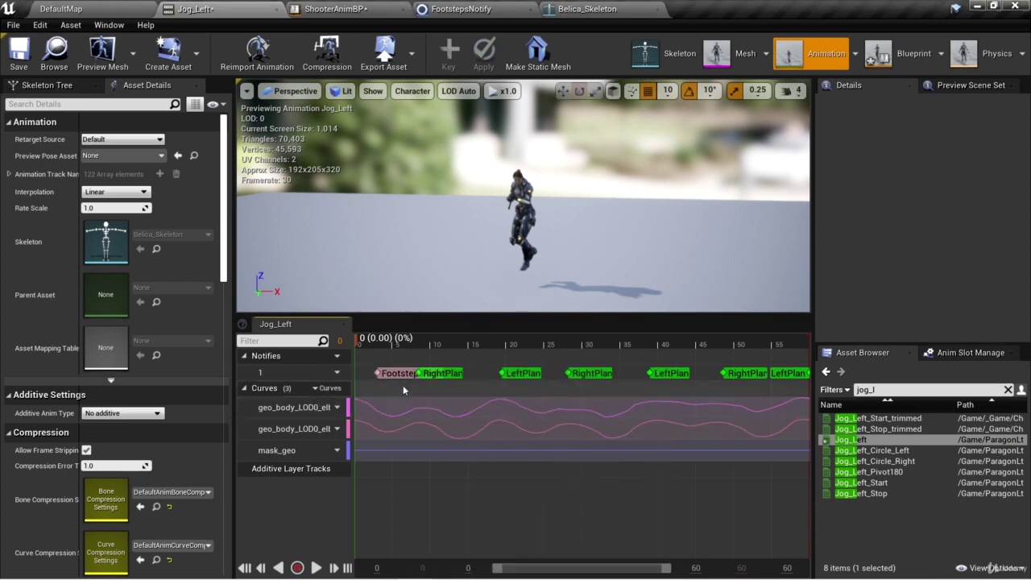
pyautogui.click(919, 153)
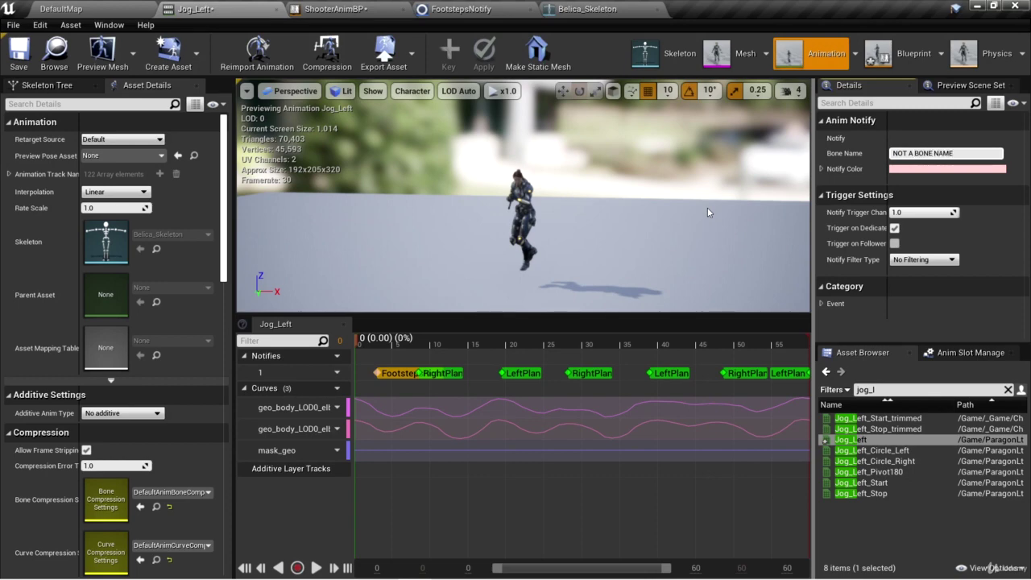
pyautogui.press('Return')
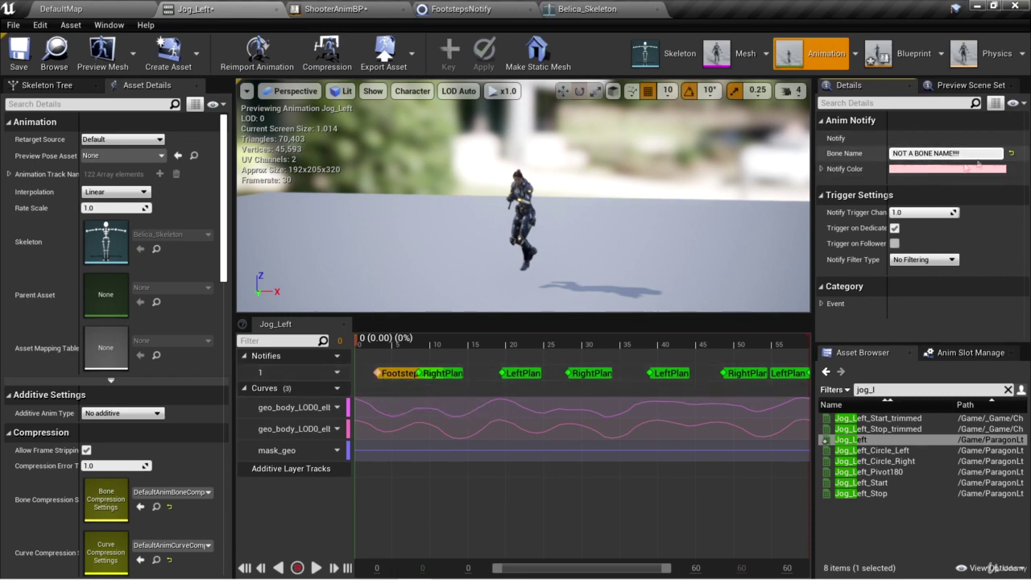
# Start a play session of the DefaultMap level.
pyautogui.click(77, 6)
pyautogui.click(738, 52)
pyautogui.click(769, 117)
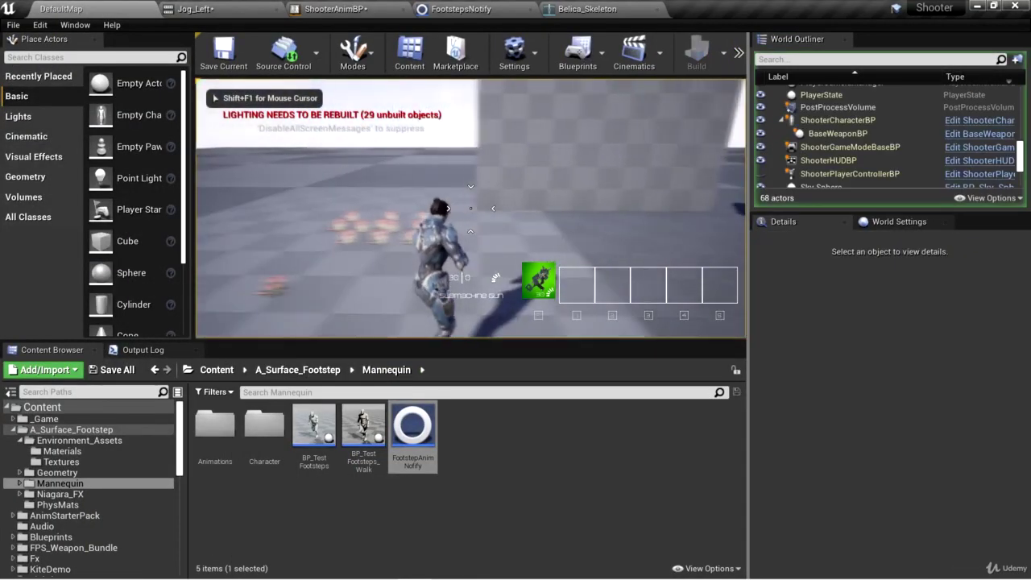
# Run the character around, noting "NOT A BONE NAME!!!" among the footstep prints, then stop with Esc.
pyautogui.press('w')
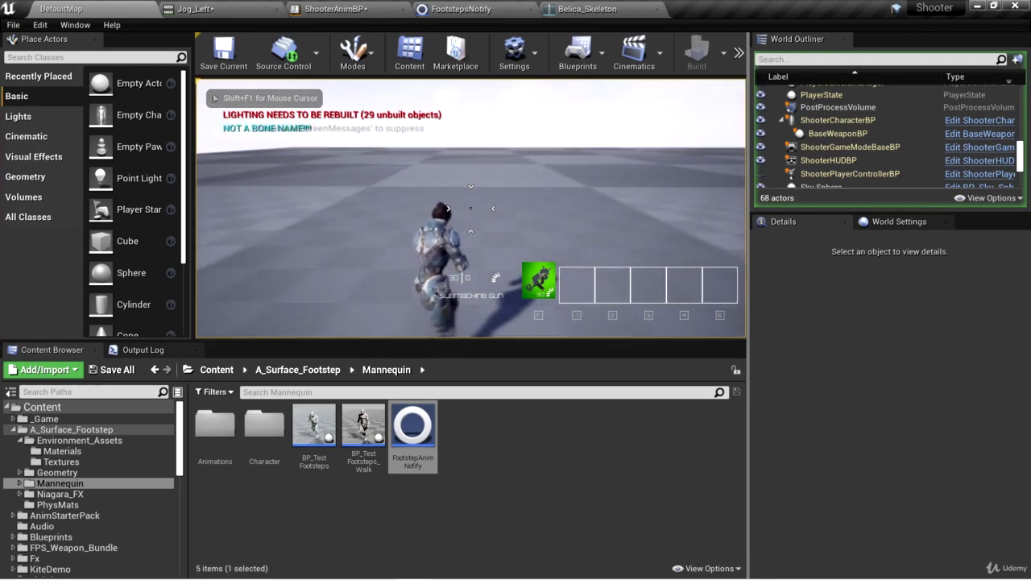
pyautogui.press('w')
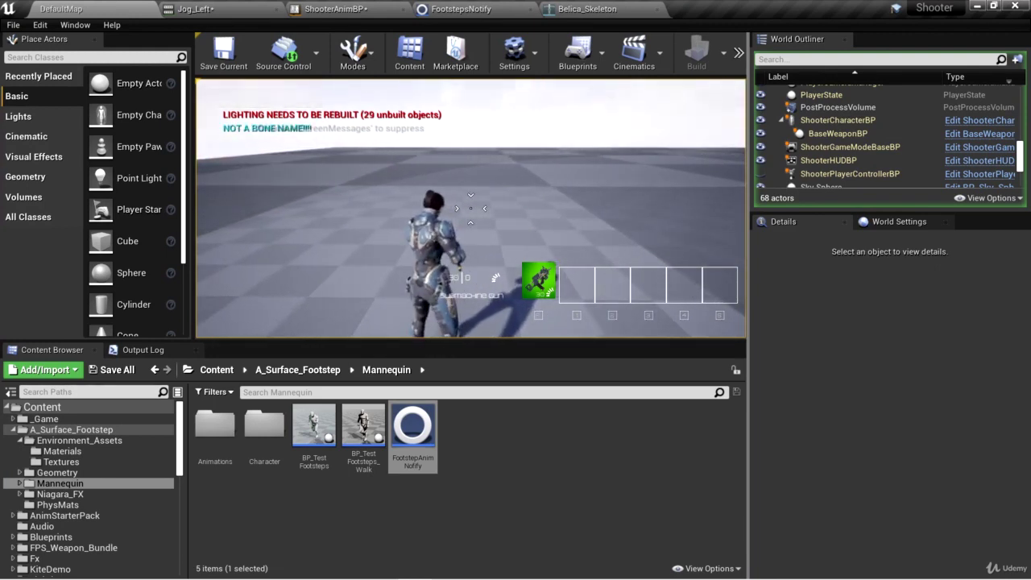
pyautogui.press('w')
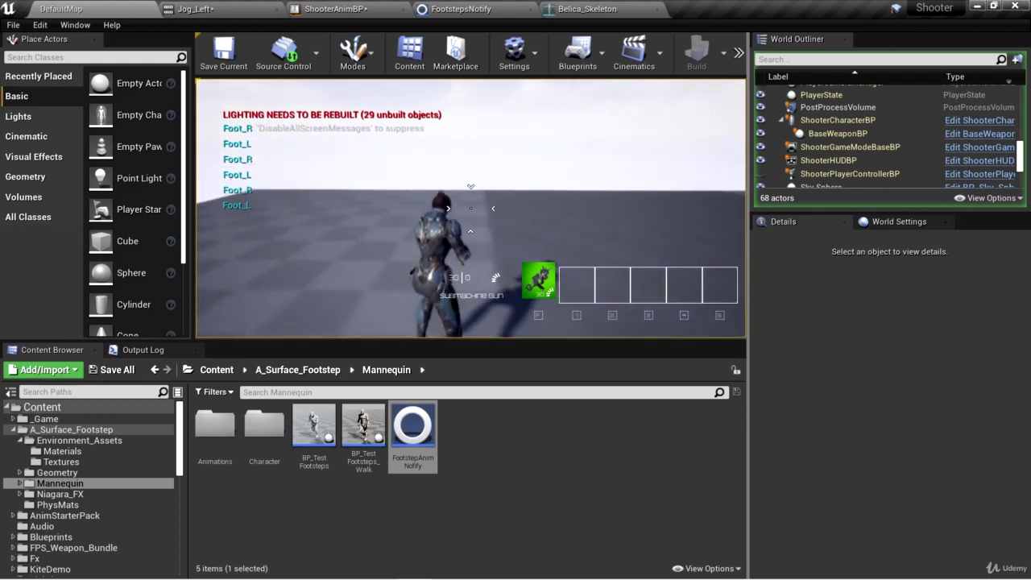
pyautogui.press('w')
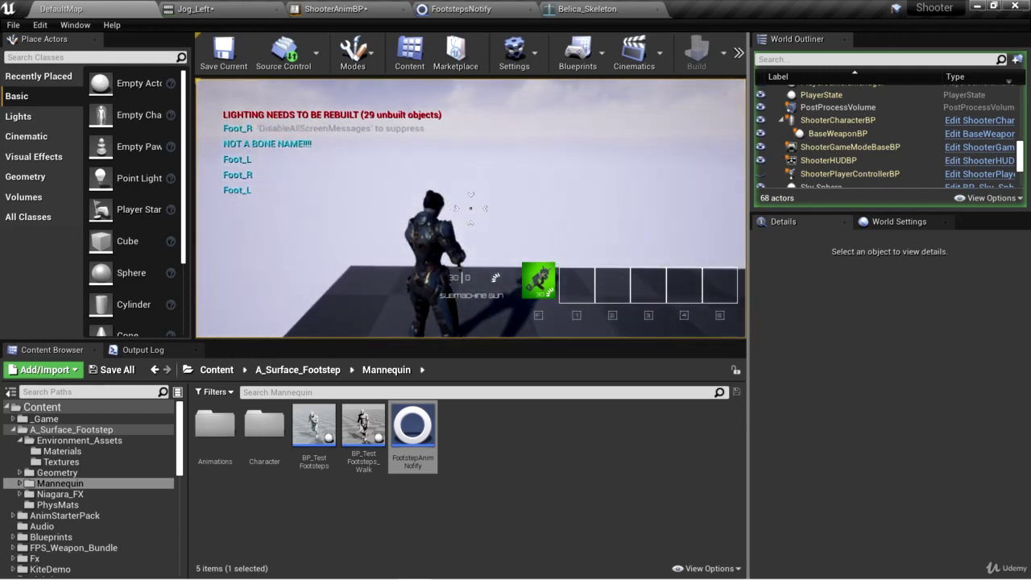
pyautogui.press('w')
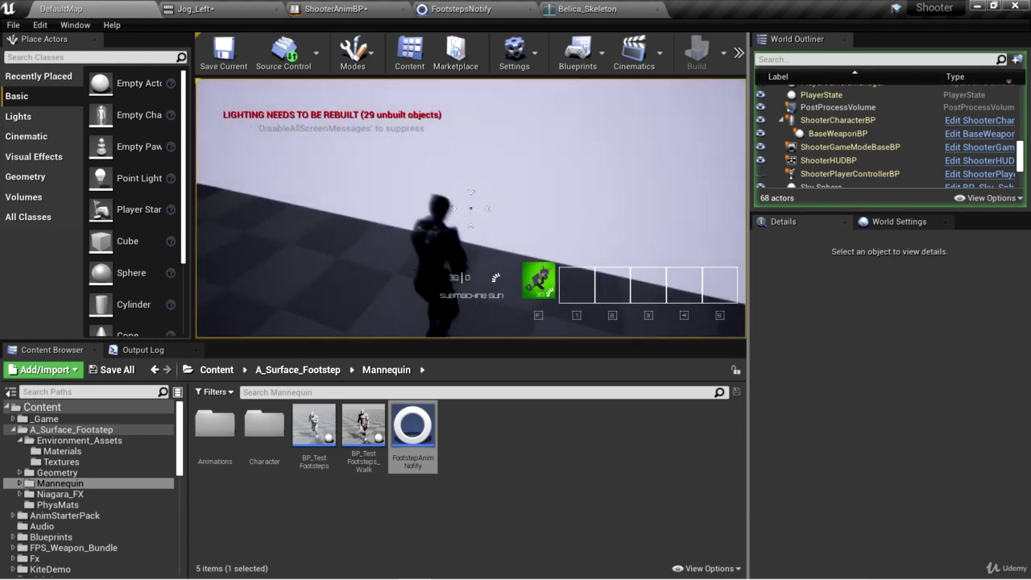
pyautogui.press('w')
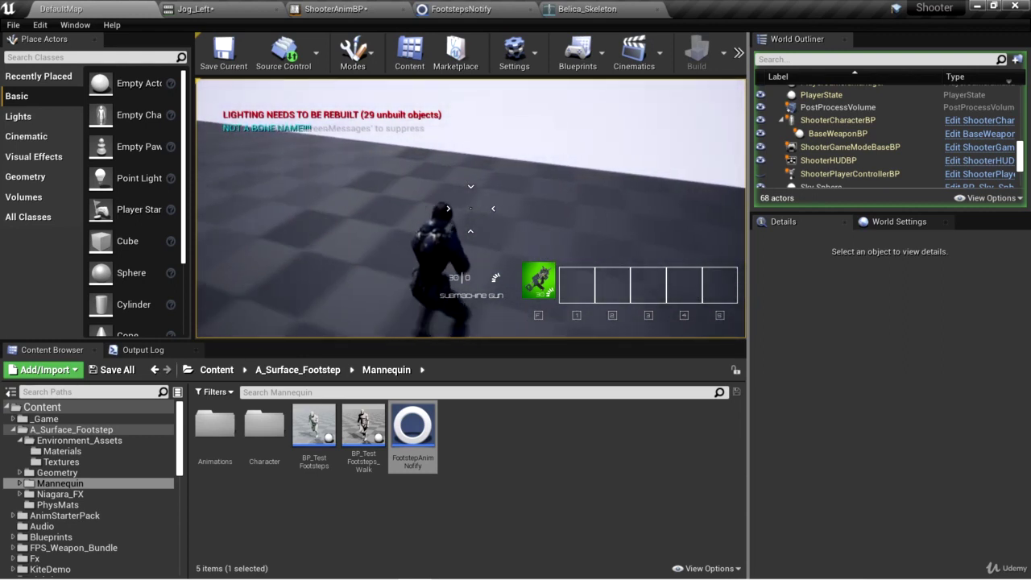
pyautogui.press('w')
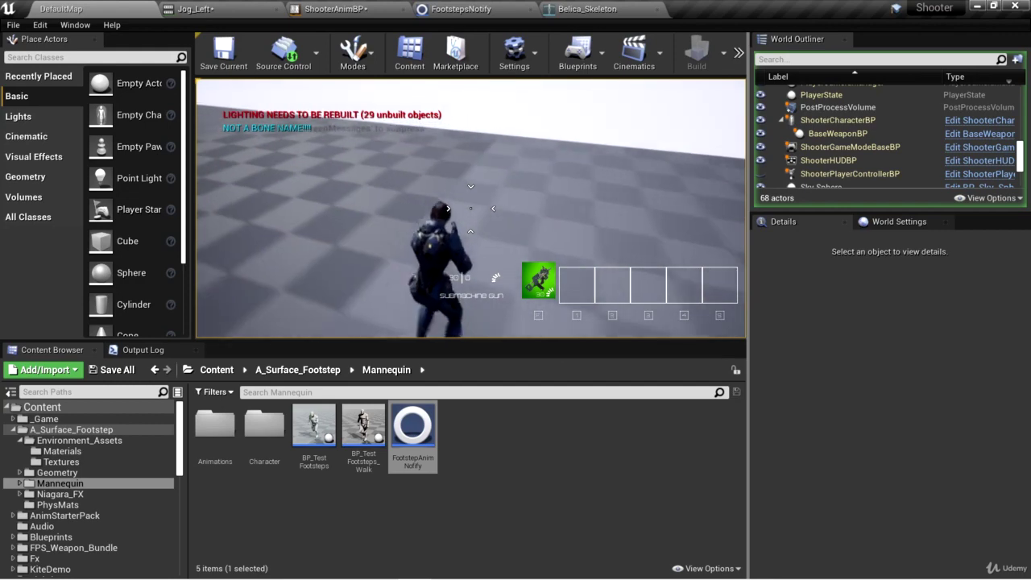
pyautogui.press('w')
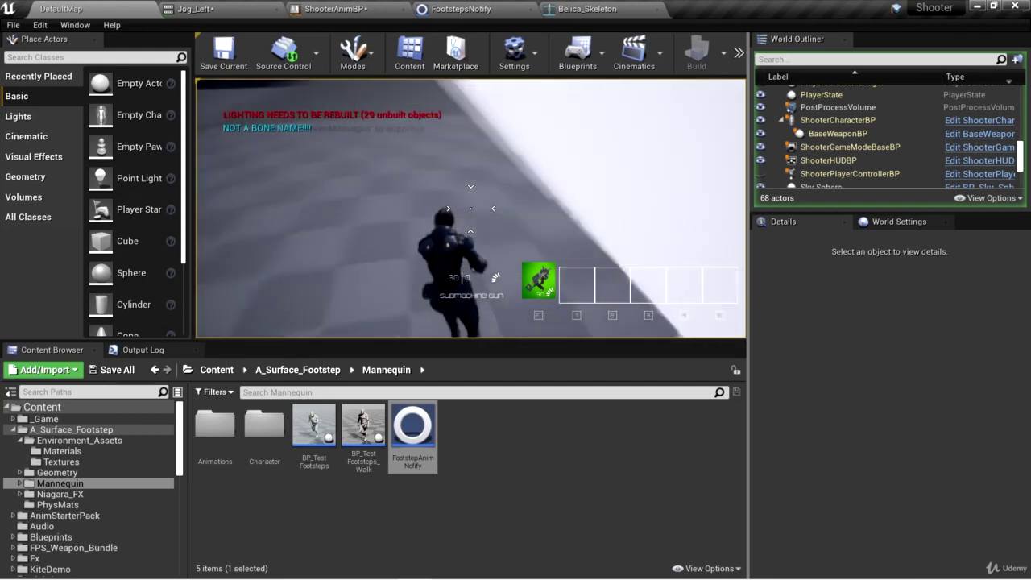
pyautogui.press('w')
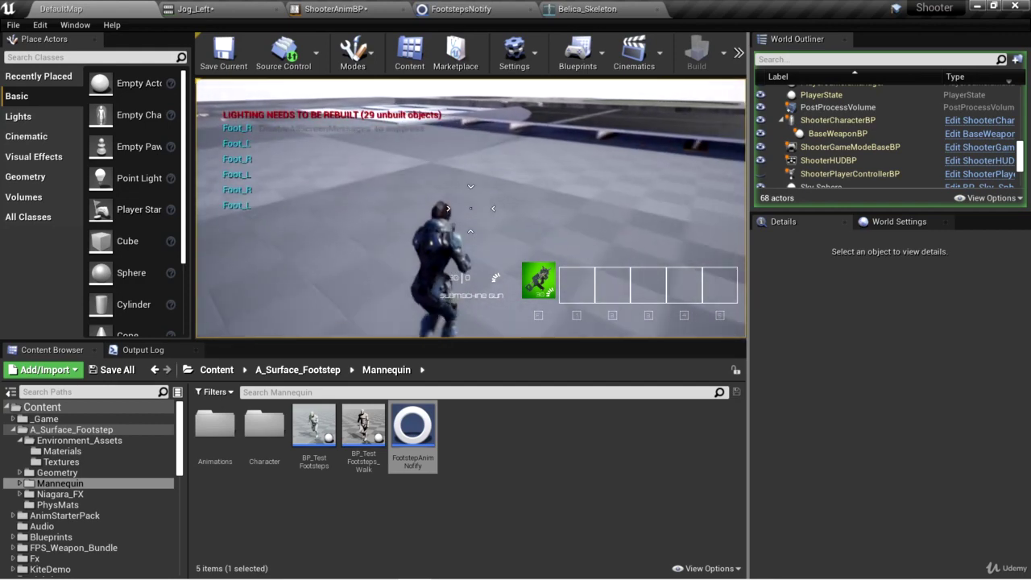
pyautogui.press('Escape')
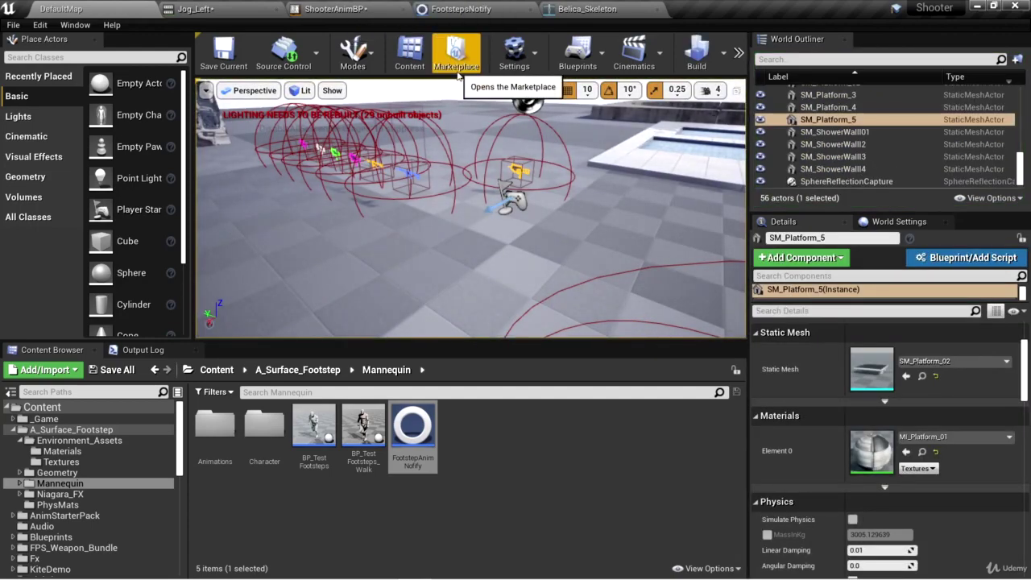
# Change Jog_Left's footstep notify Bone Name to Foot_R.
pyautogui.click(338, 9)
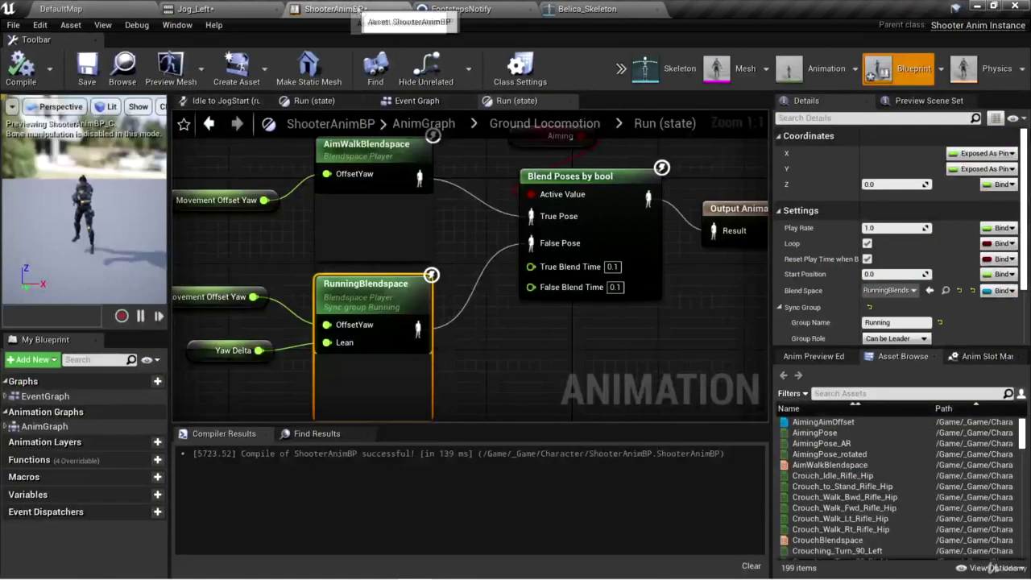
pyautogui.click(187, 9)
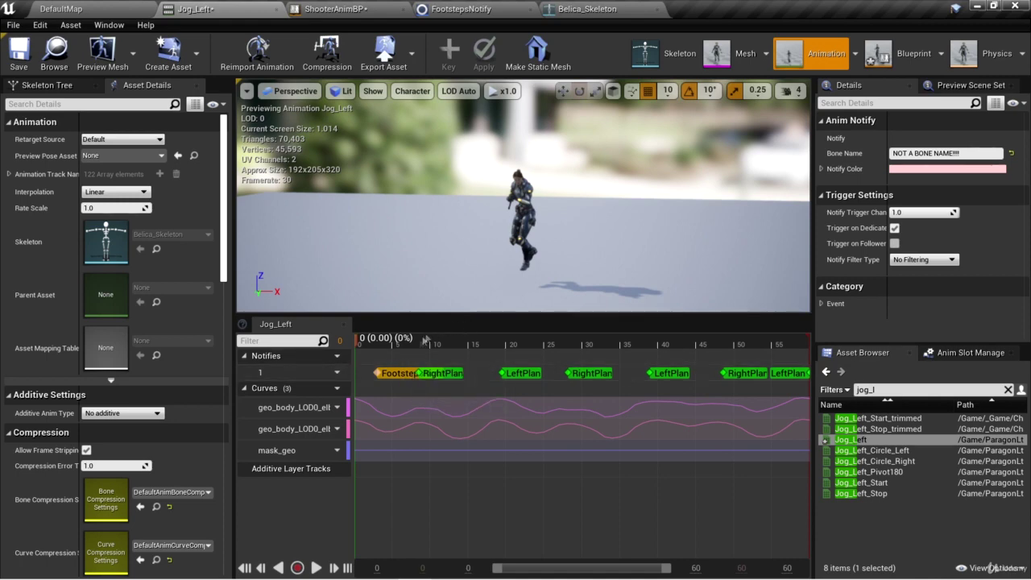
pyautogui.click(969, 153)
pyautogui.press('BackSpace')
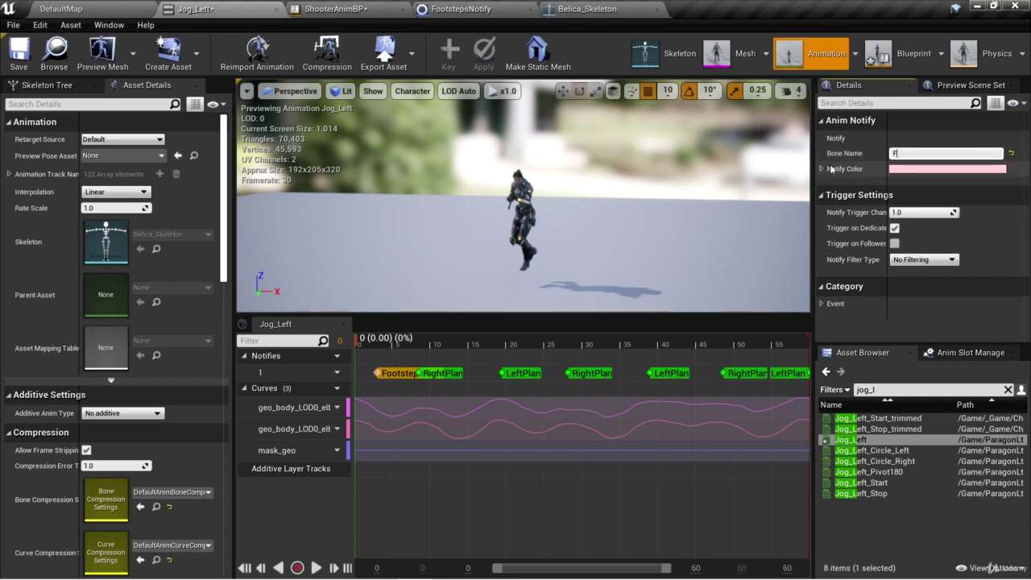
pyautogui.press('Return')
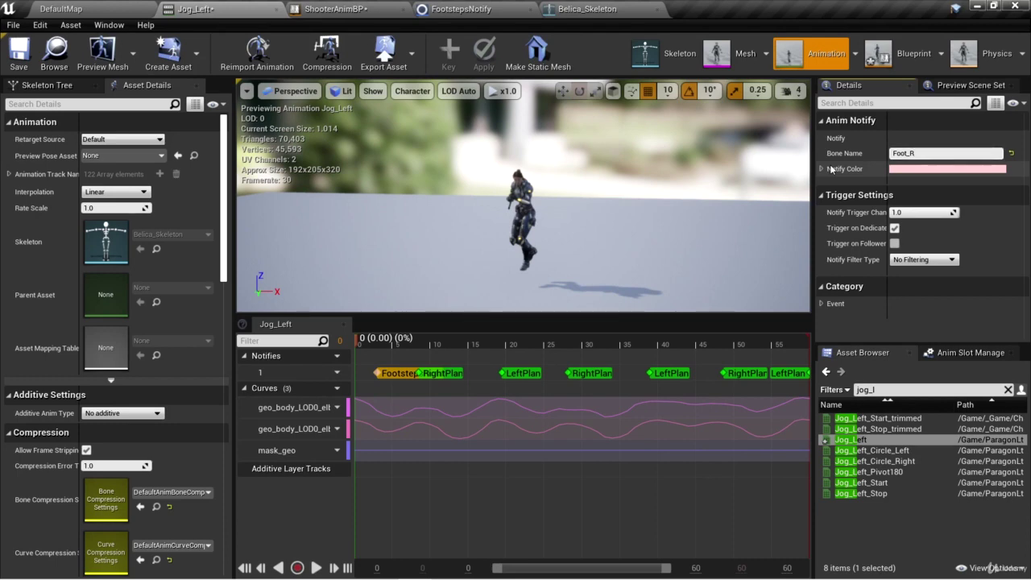
# Insert a second notify track, move the footstep notify onto it, and start adding more.
pyautogui.click(331, 372)
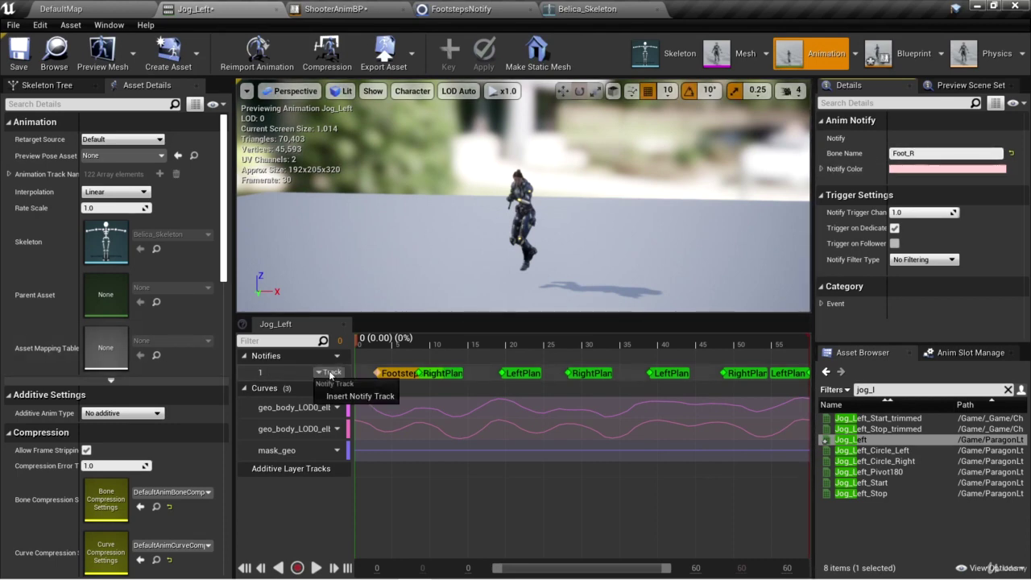
pyautogui.click(330, 398)
pyautogui.moveTo(386, 393); pyautogui.dragTo(424, 377)
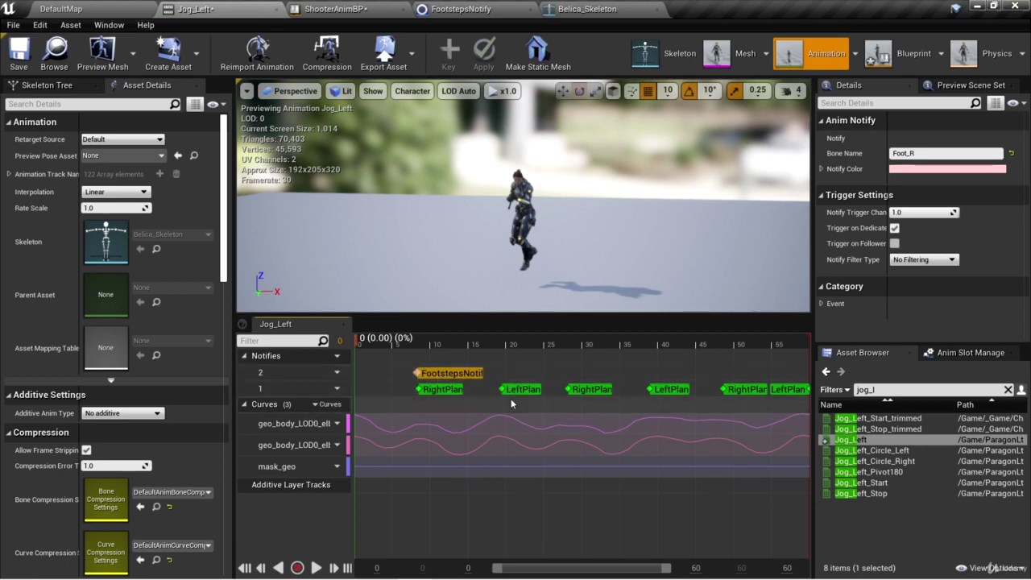
pyautogui.rightClick(500, 371)
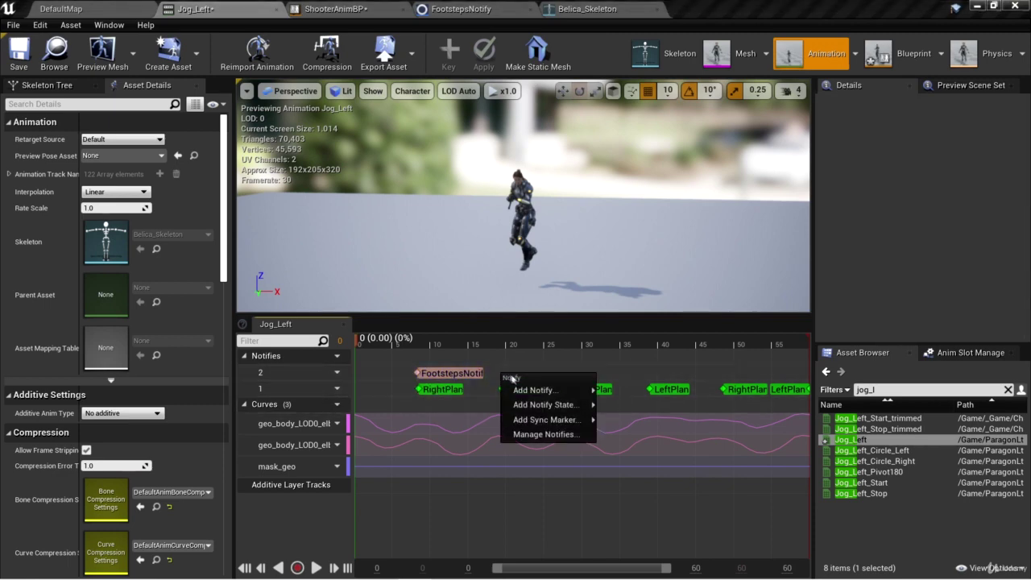
pyautogui.press('Escape')
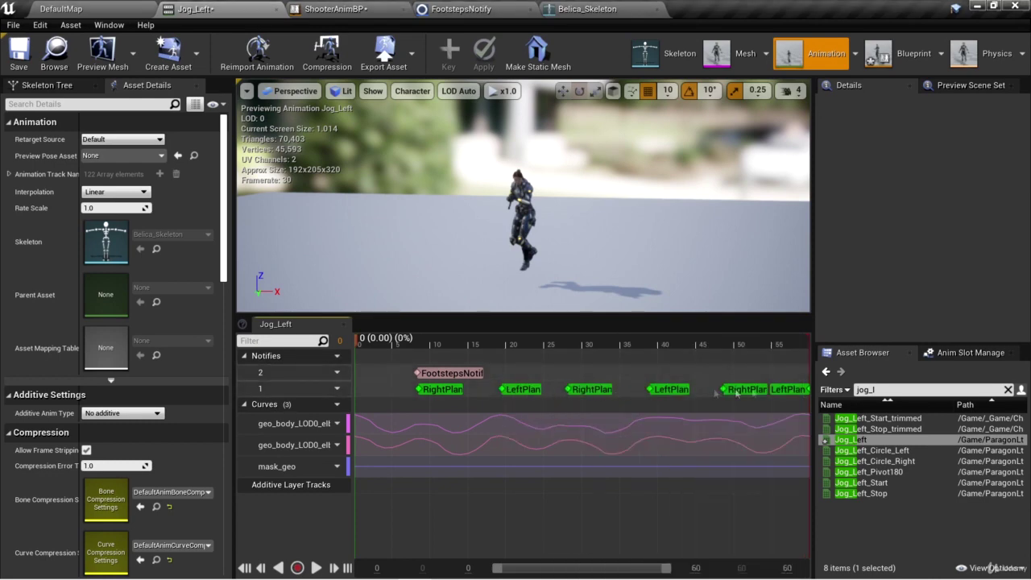
pyautogui.rightClick(503, 374)
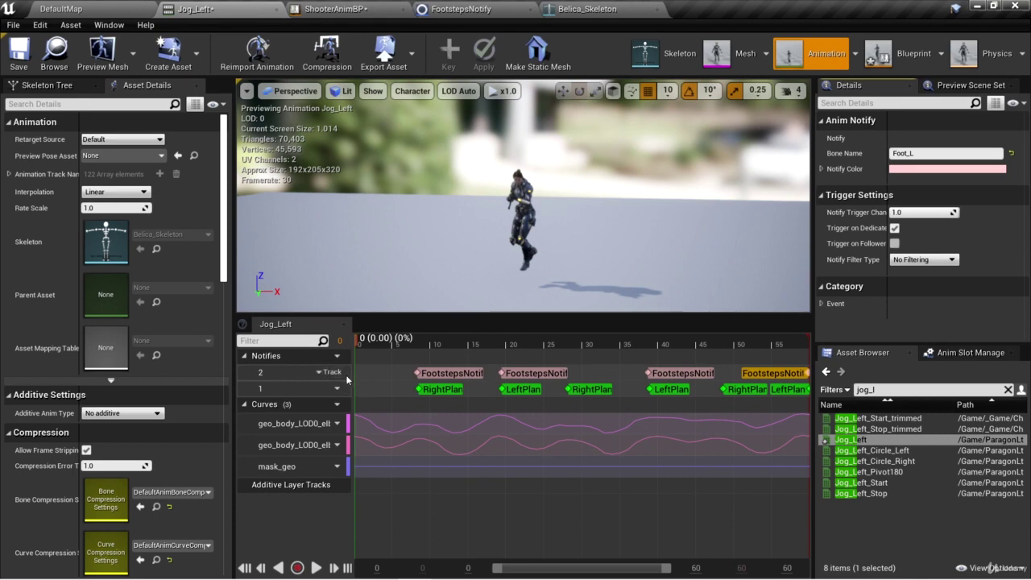
# Add a third notify track holding a FootstepsNotify with Bone Name Foot_R.
pyautogui.click(331, 356)
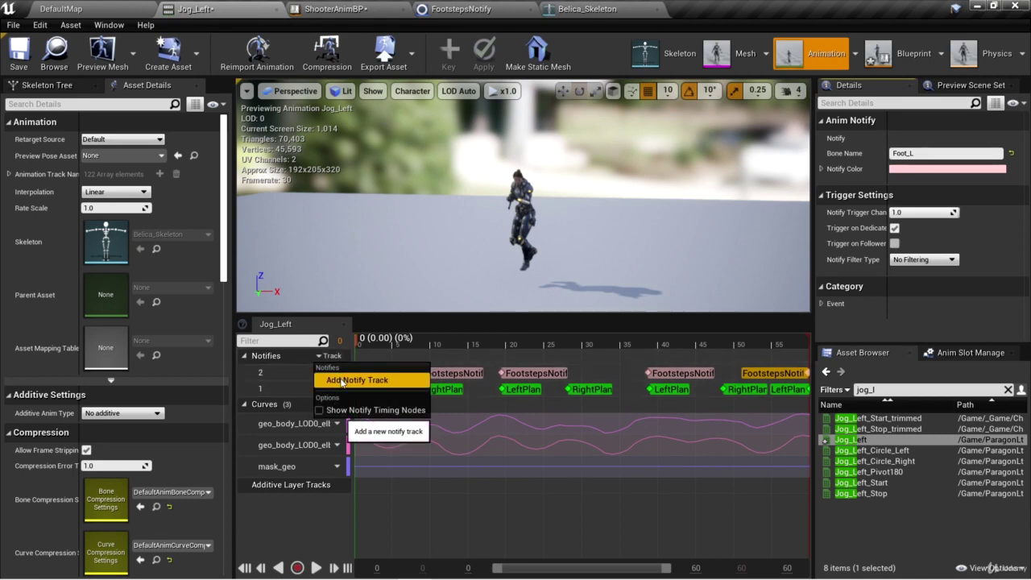
pyautogui.click(363, 380)
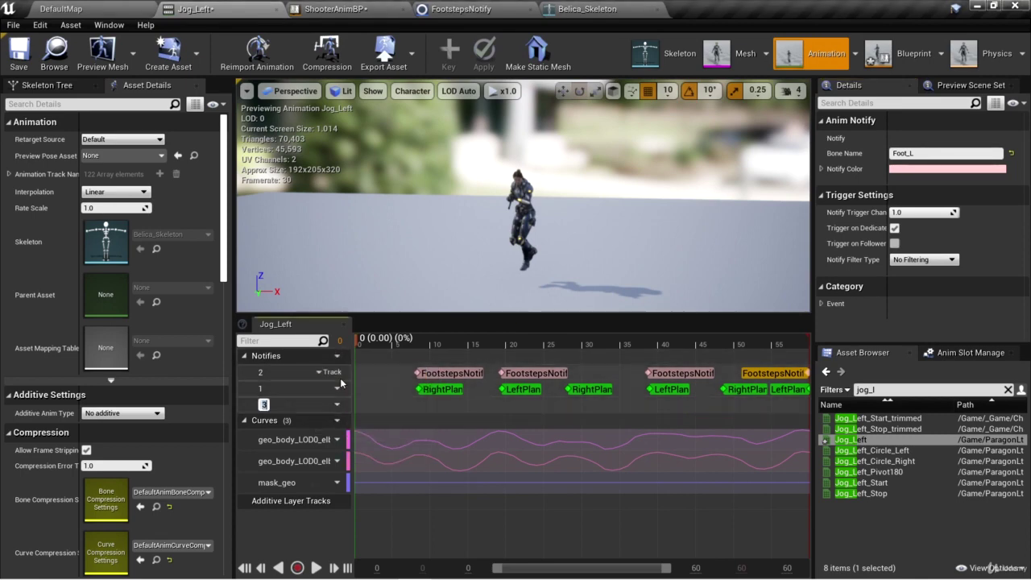
pyautogui.rightClick(568, 404)
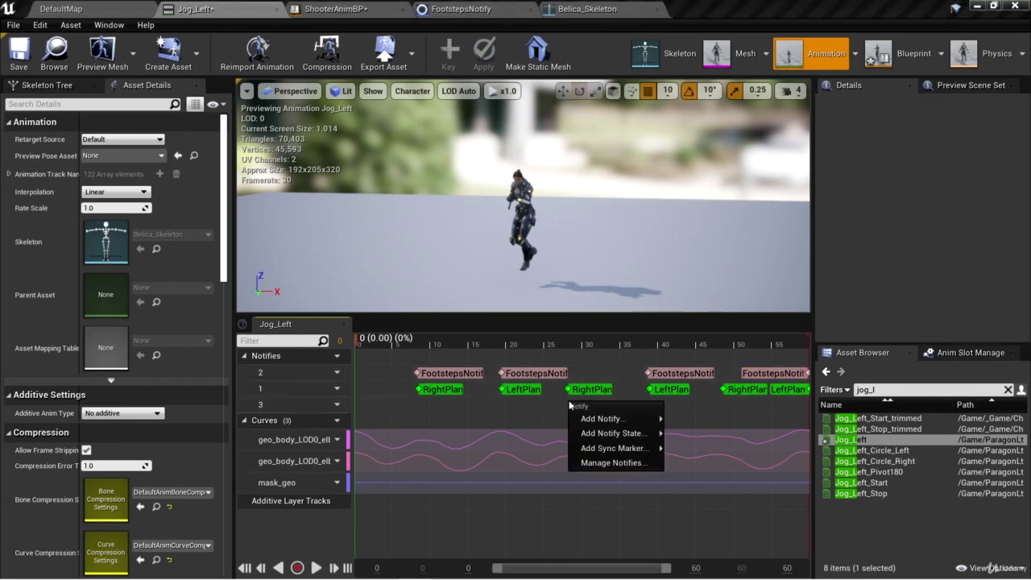
pyautogui.moveTo(605, 420)
pyautogui.click(717, 415)
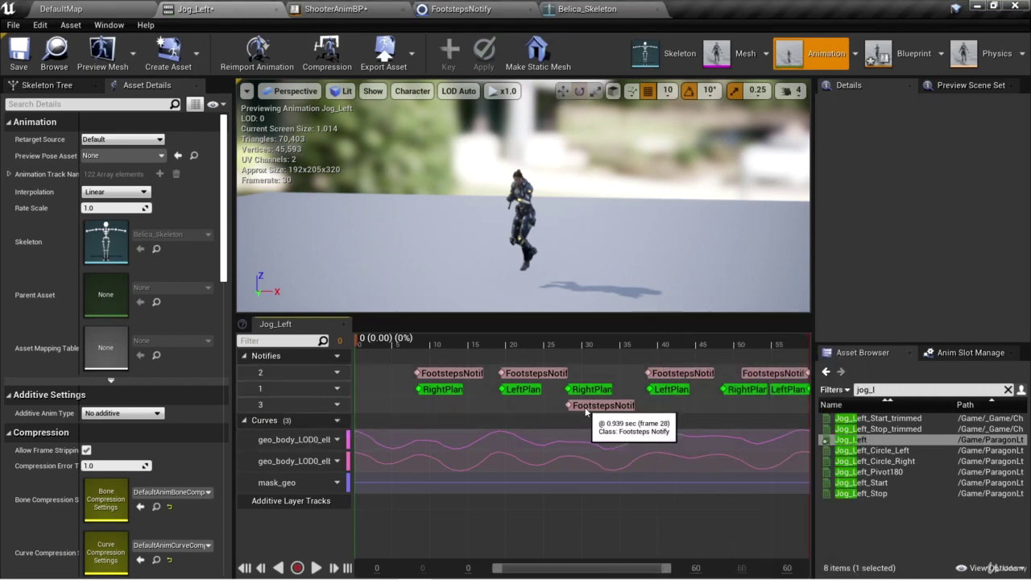
pyautogui.click(918, 153)
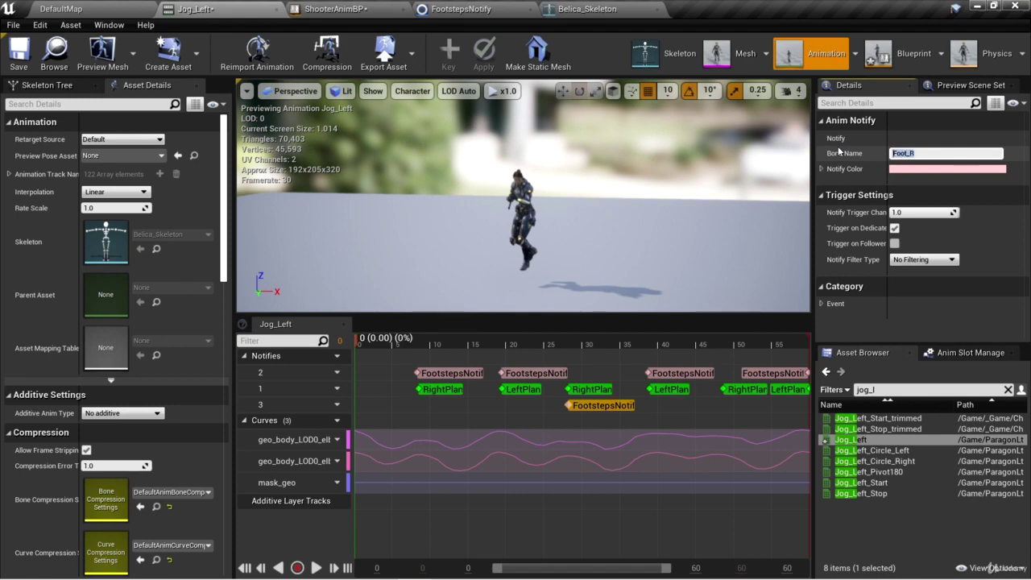
pyautogui.press('Return')
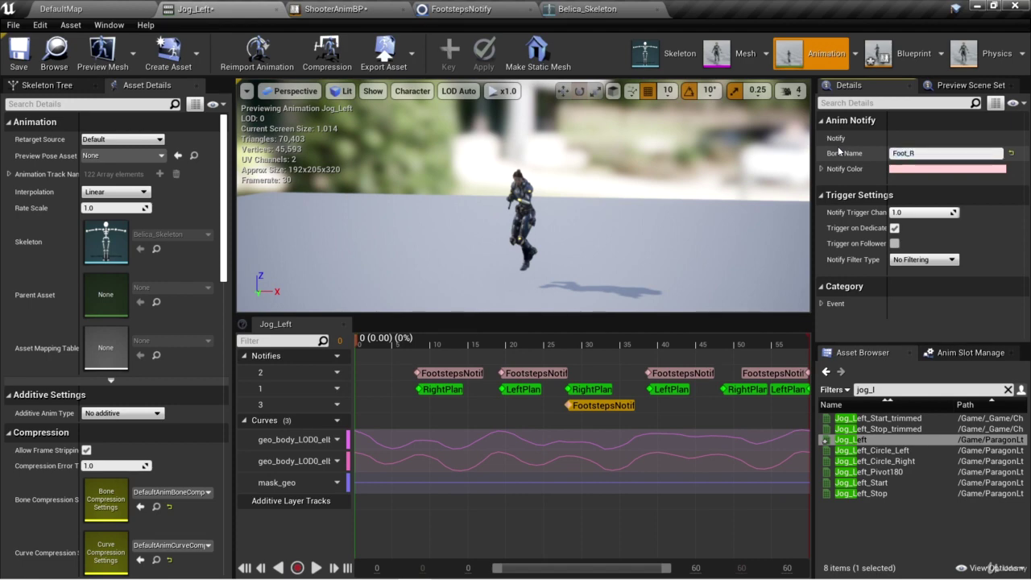
# Add a second Foot_R FootstepsNotify on track 3 near frame 50, then return to the level view.
pyautogui.click(724, 404)
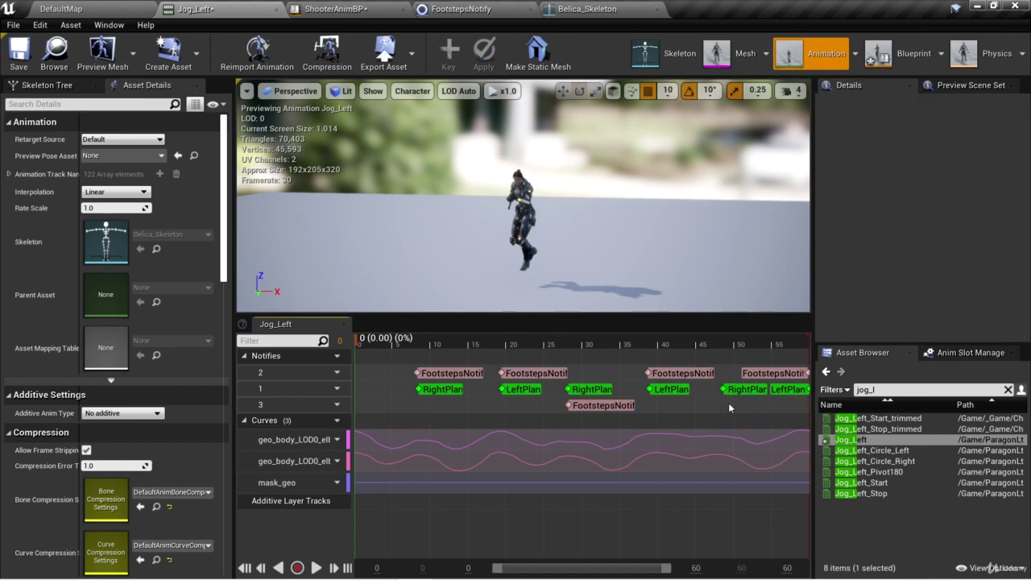
pyautogui.rightClick(725, 406)
pyautogui.moveTo(758, 421)
pyautogui.click(878, 419)
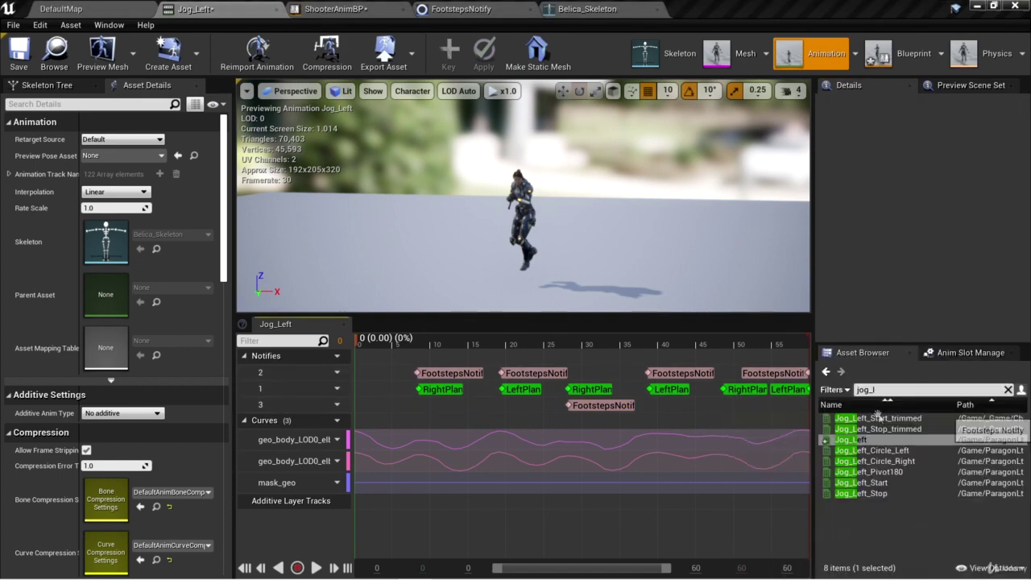
pyautogui.click(739, 411)
pyautogui.click(751, 407)
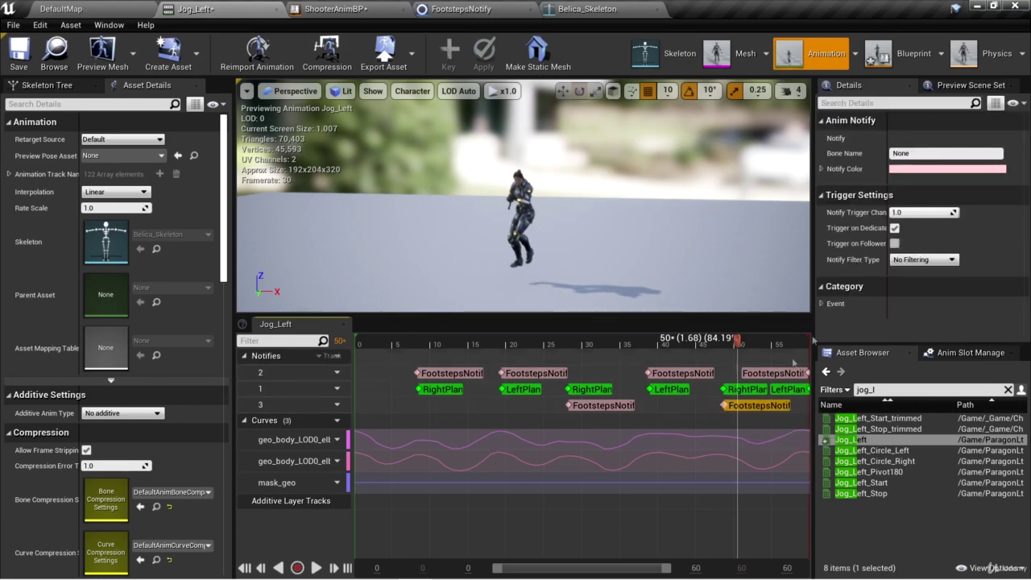
pyautogui.click(935, 153)
pyautogui.write('Foot_R')
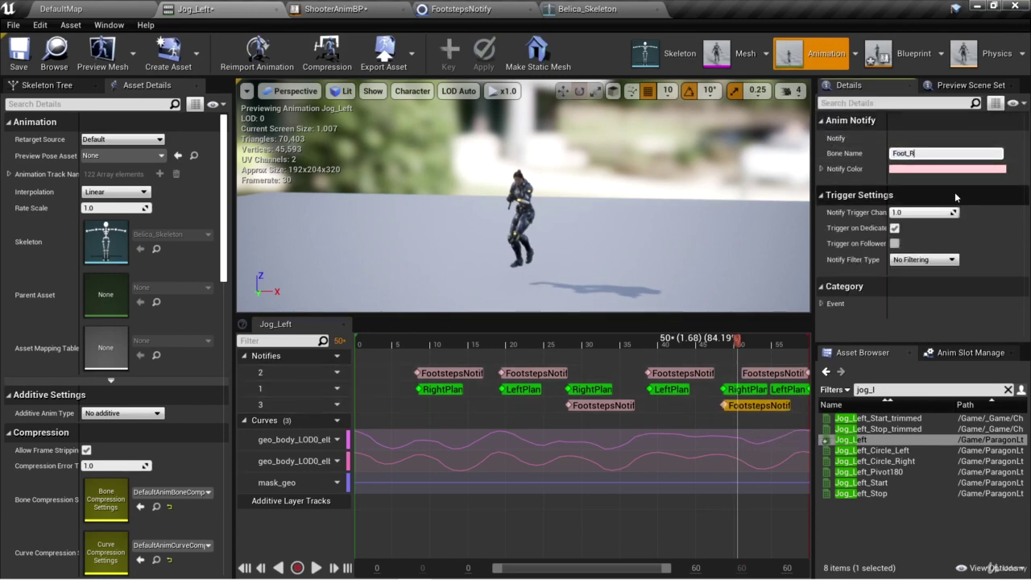
pyautogui.press('Return')
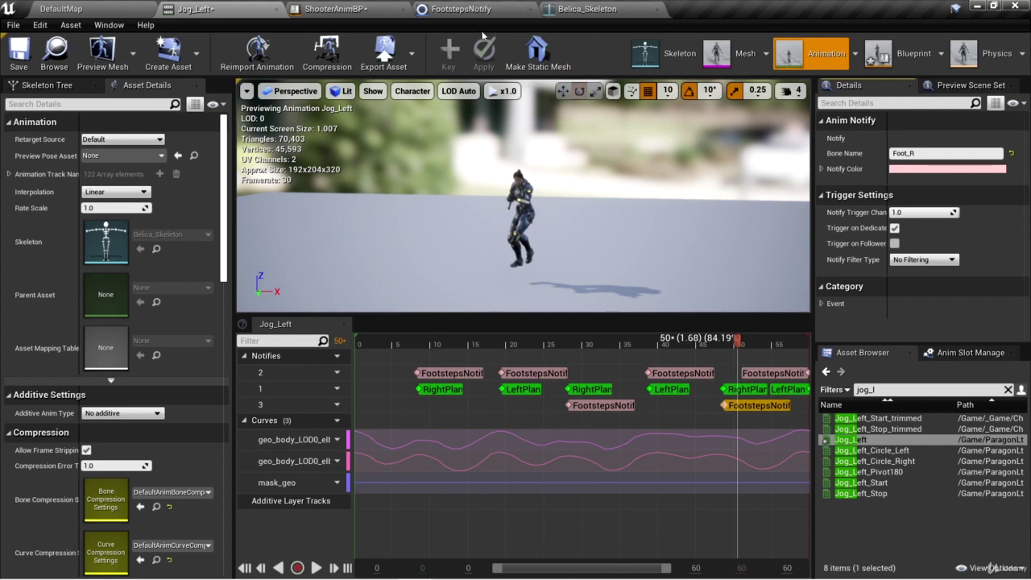
pyautogui.click(334, 9)
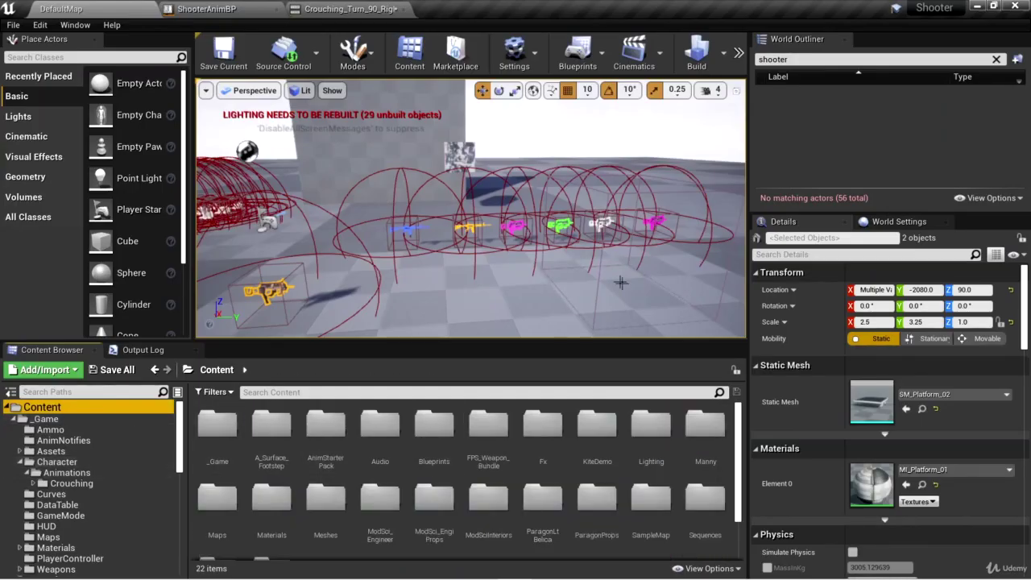
pyautogui.moveTo(622, 289); pyautogui.dragTo(634, 278, button='right')
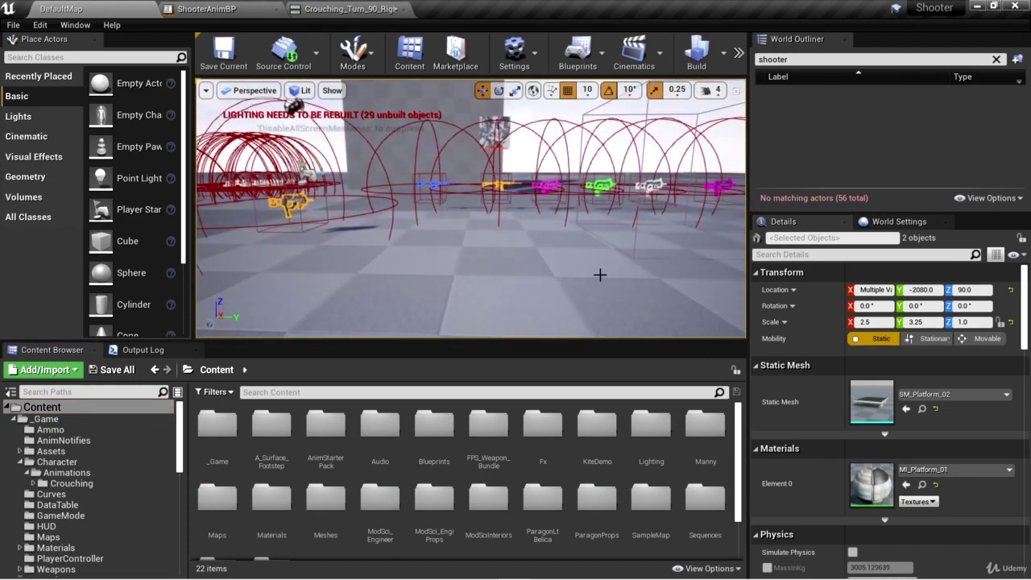